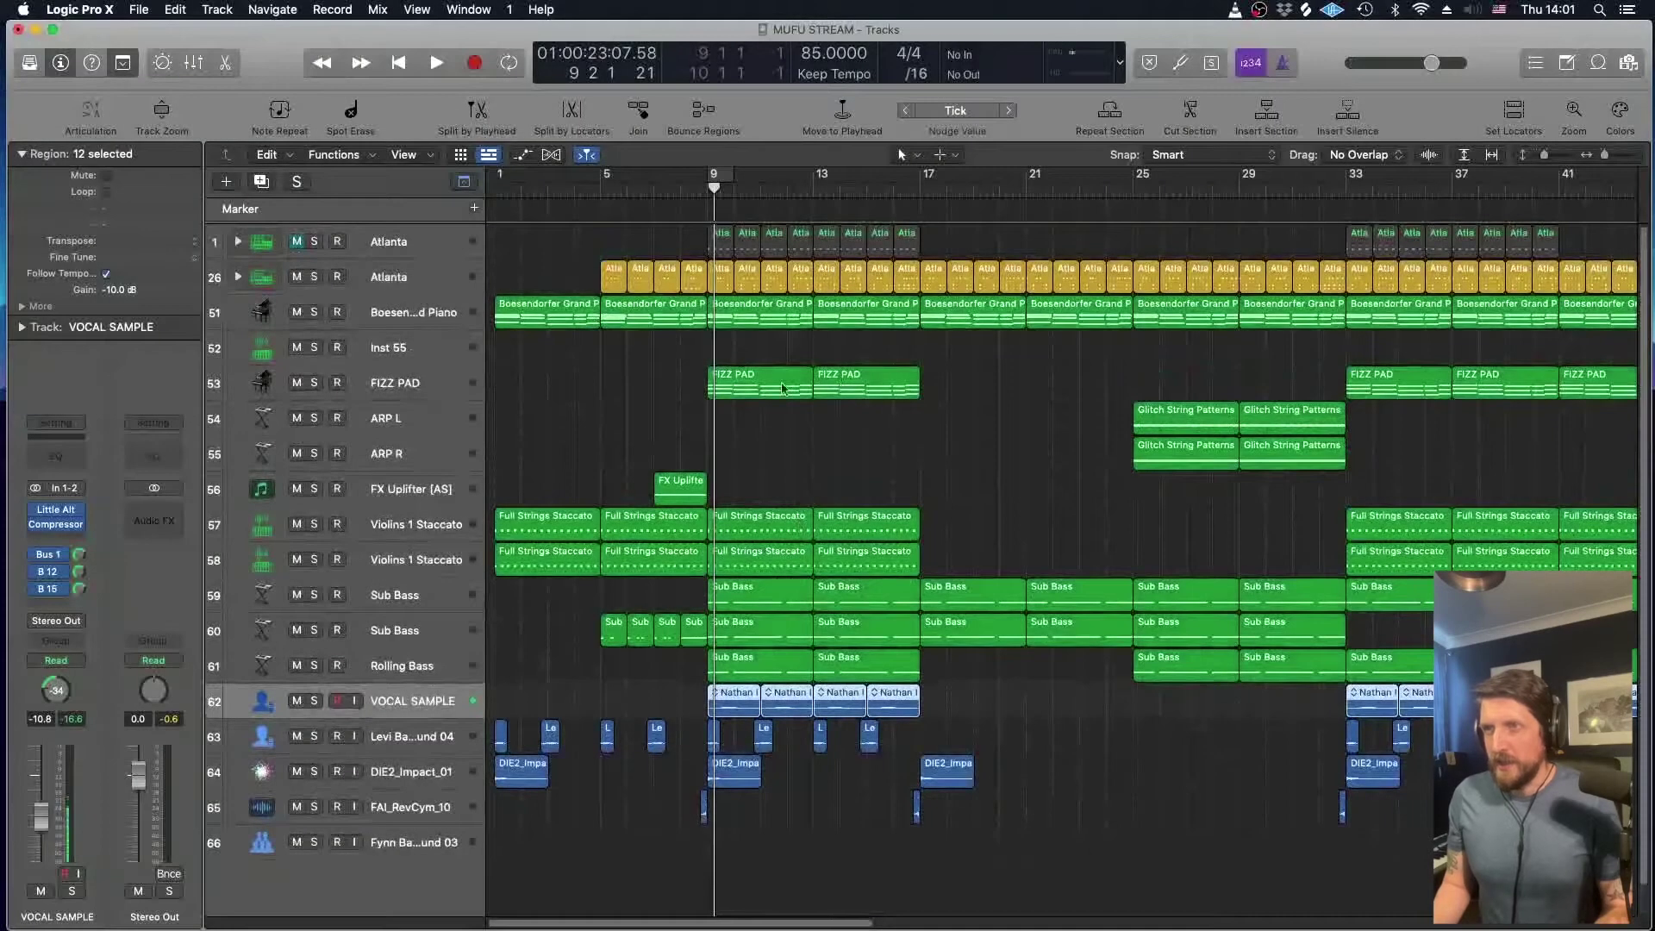
# Select the Atlanta track alone and put the playhead at bar 9.
pyautogui.click(576, 367)
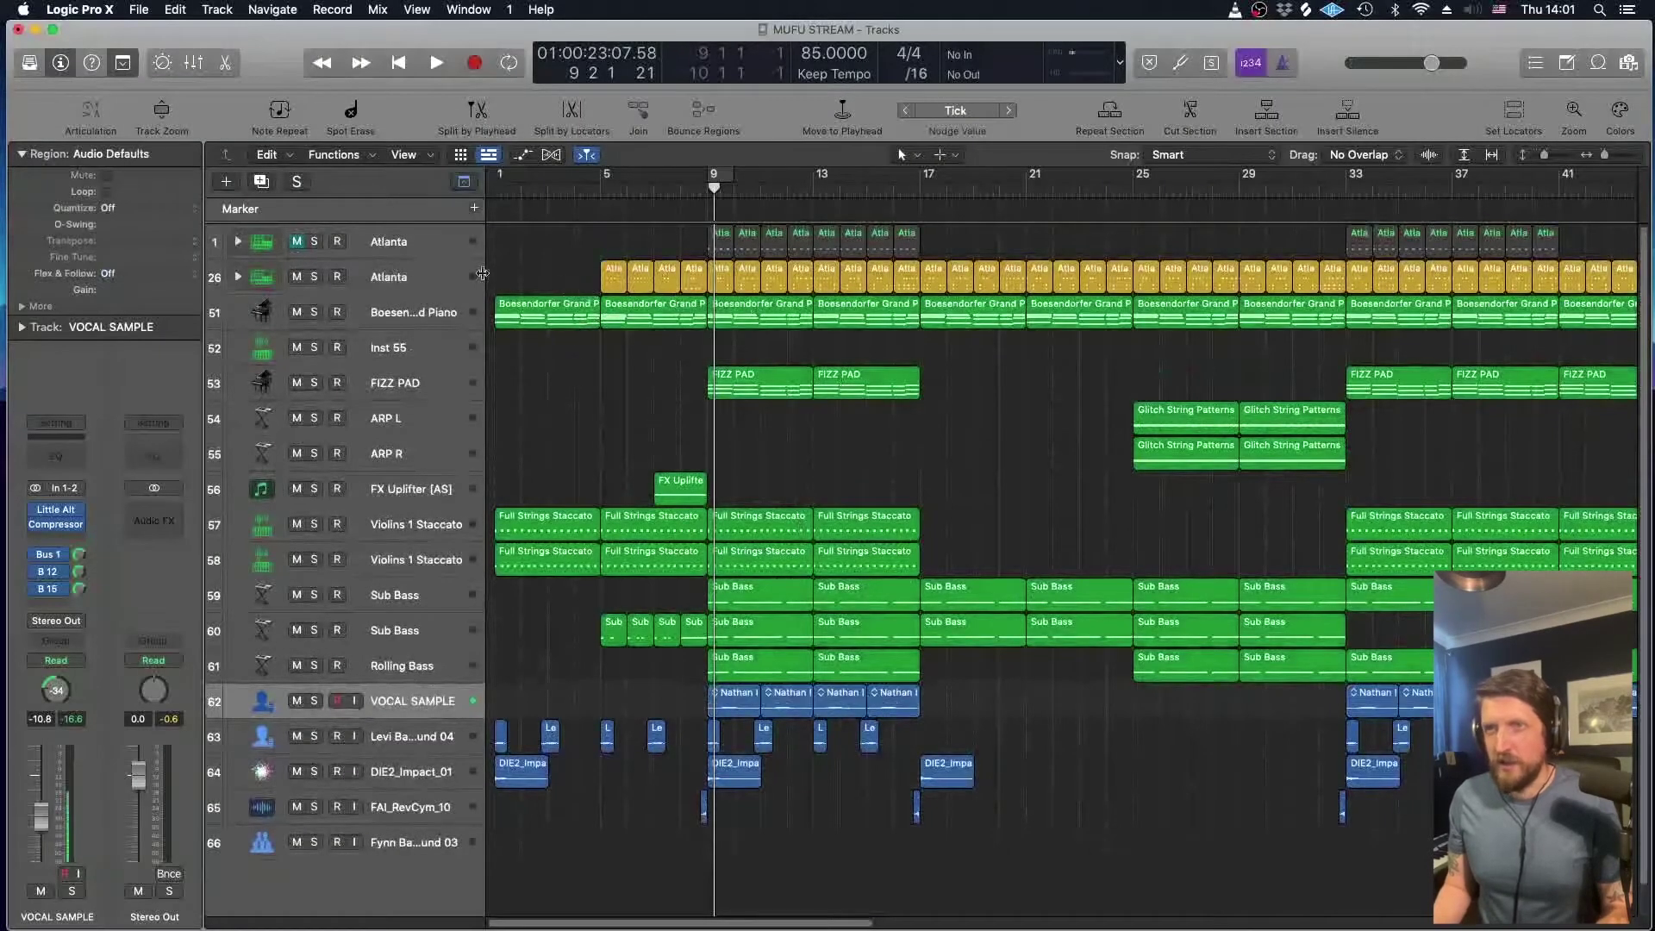
pyautogui.click(391, 242)
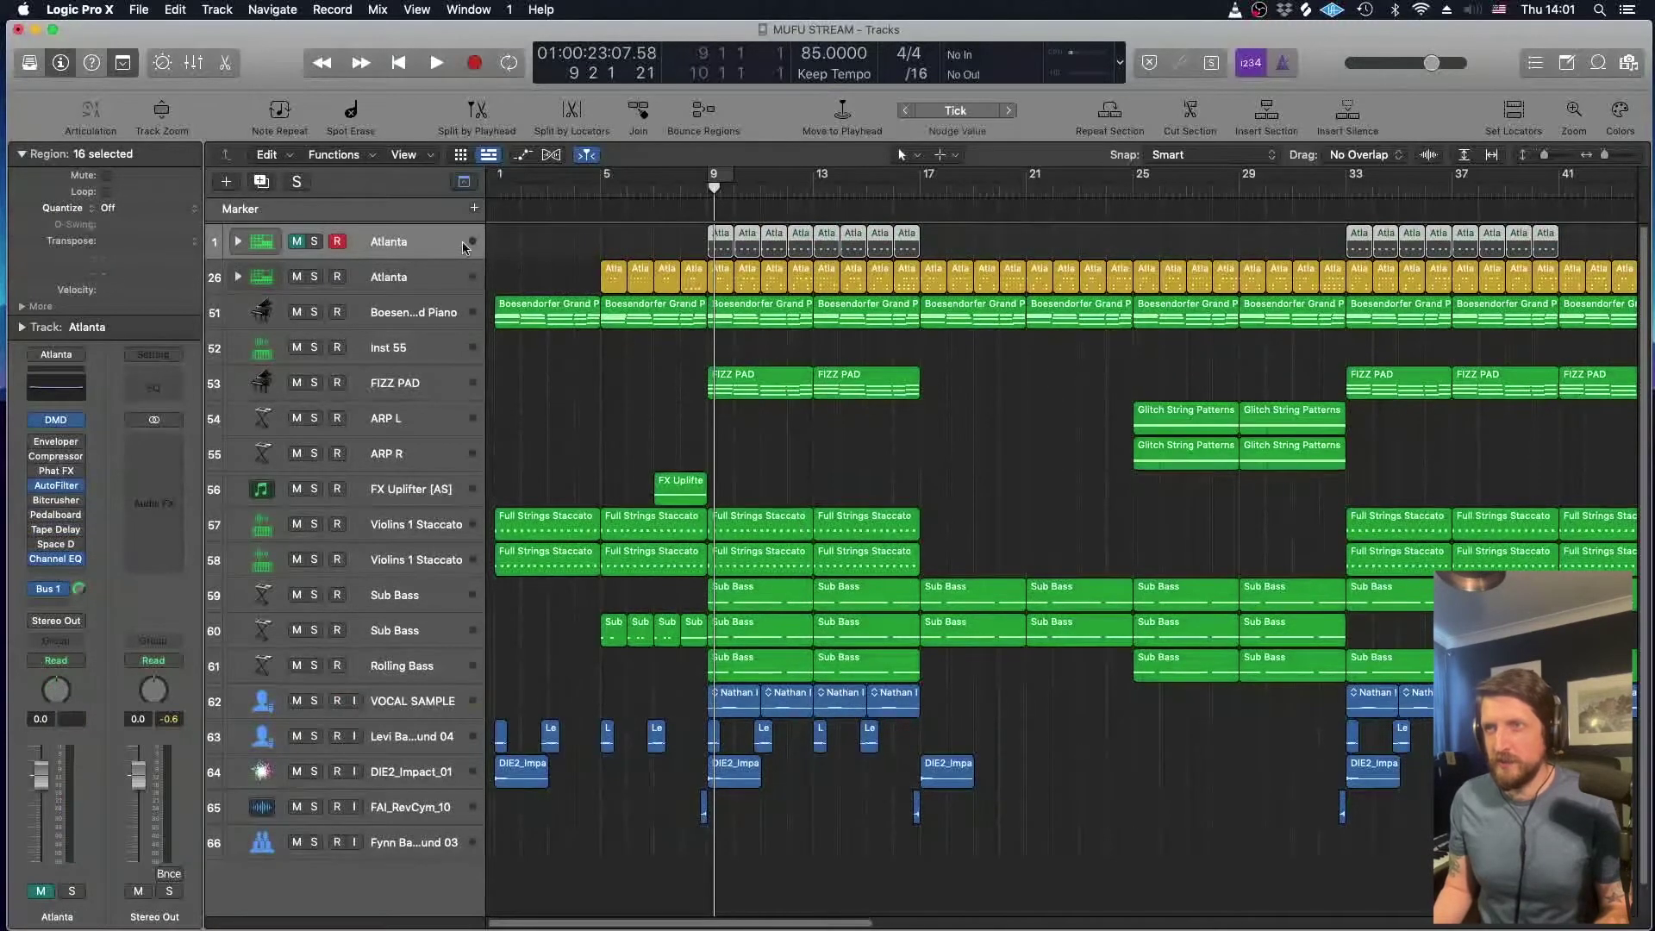
pyautogui.click(709, 188)
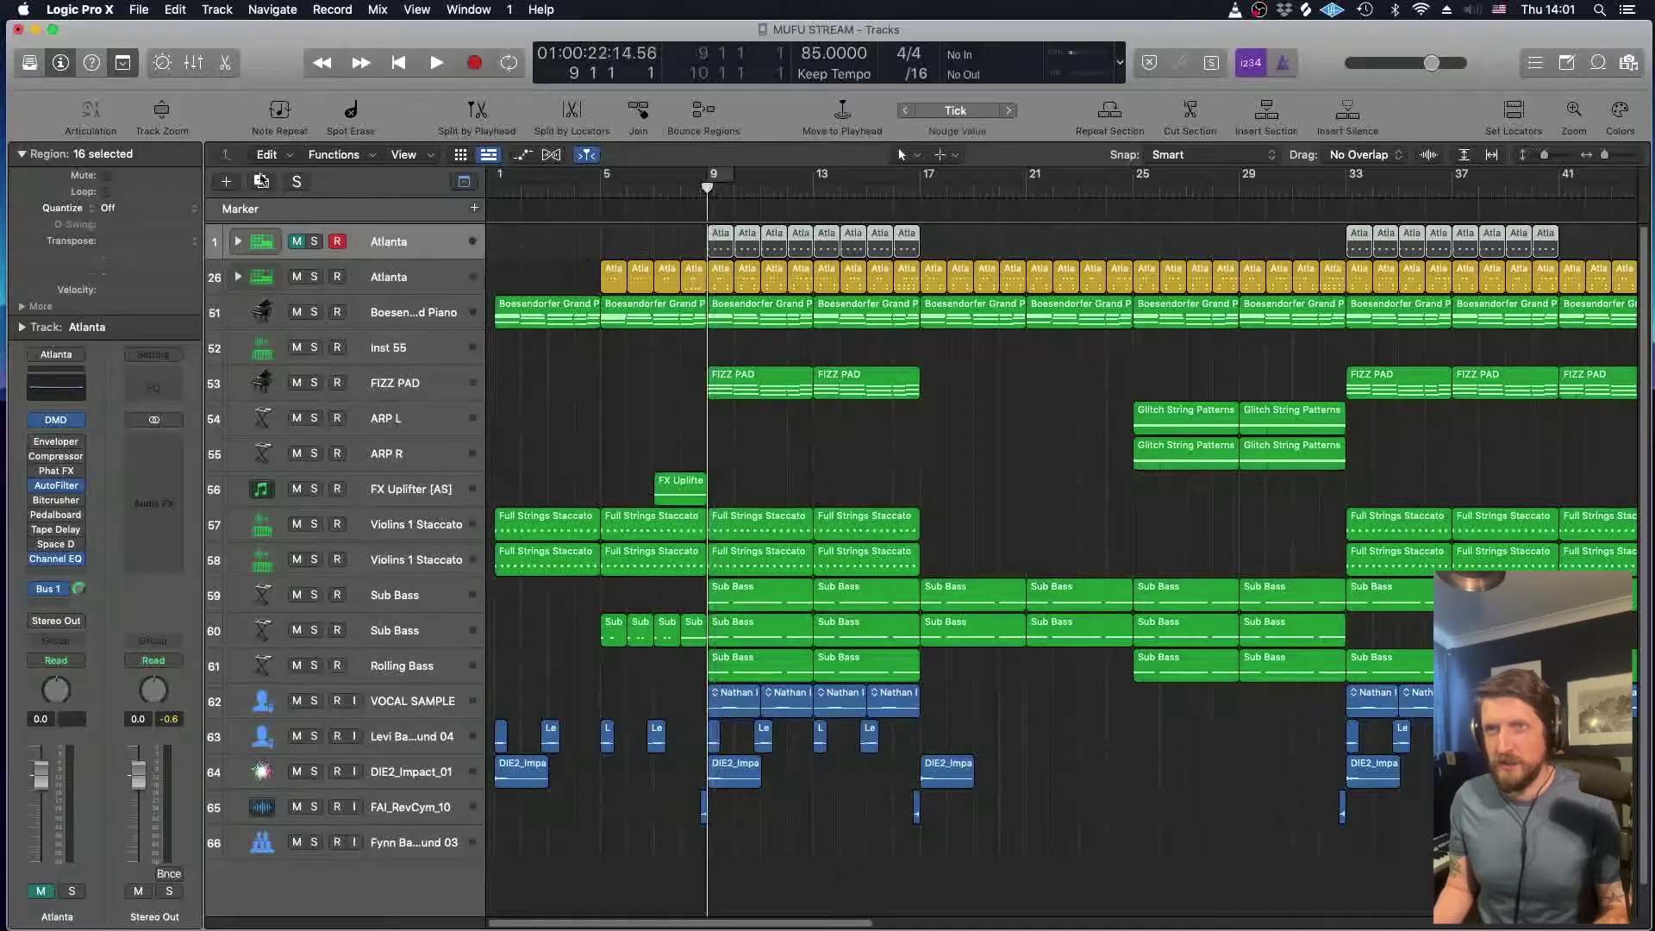
# Create a new audio track, Audio 4, with its input set to Input 1 + 2.
pyautogui.click(229, 183)
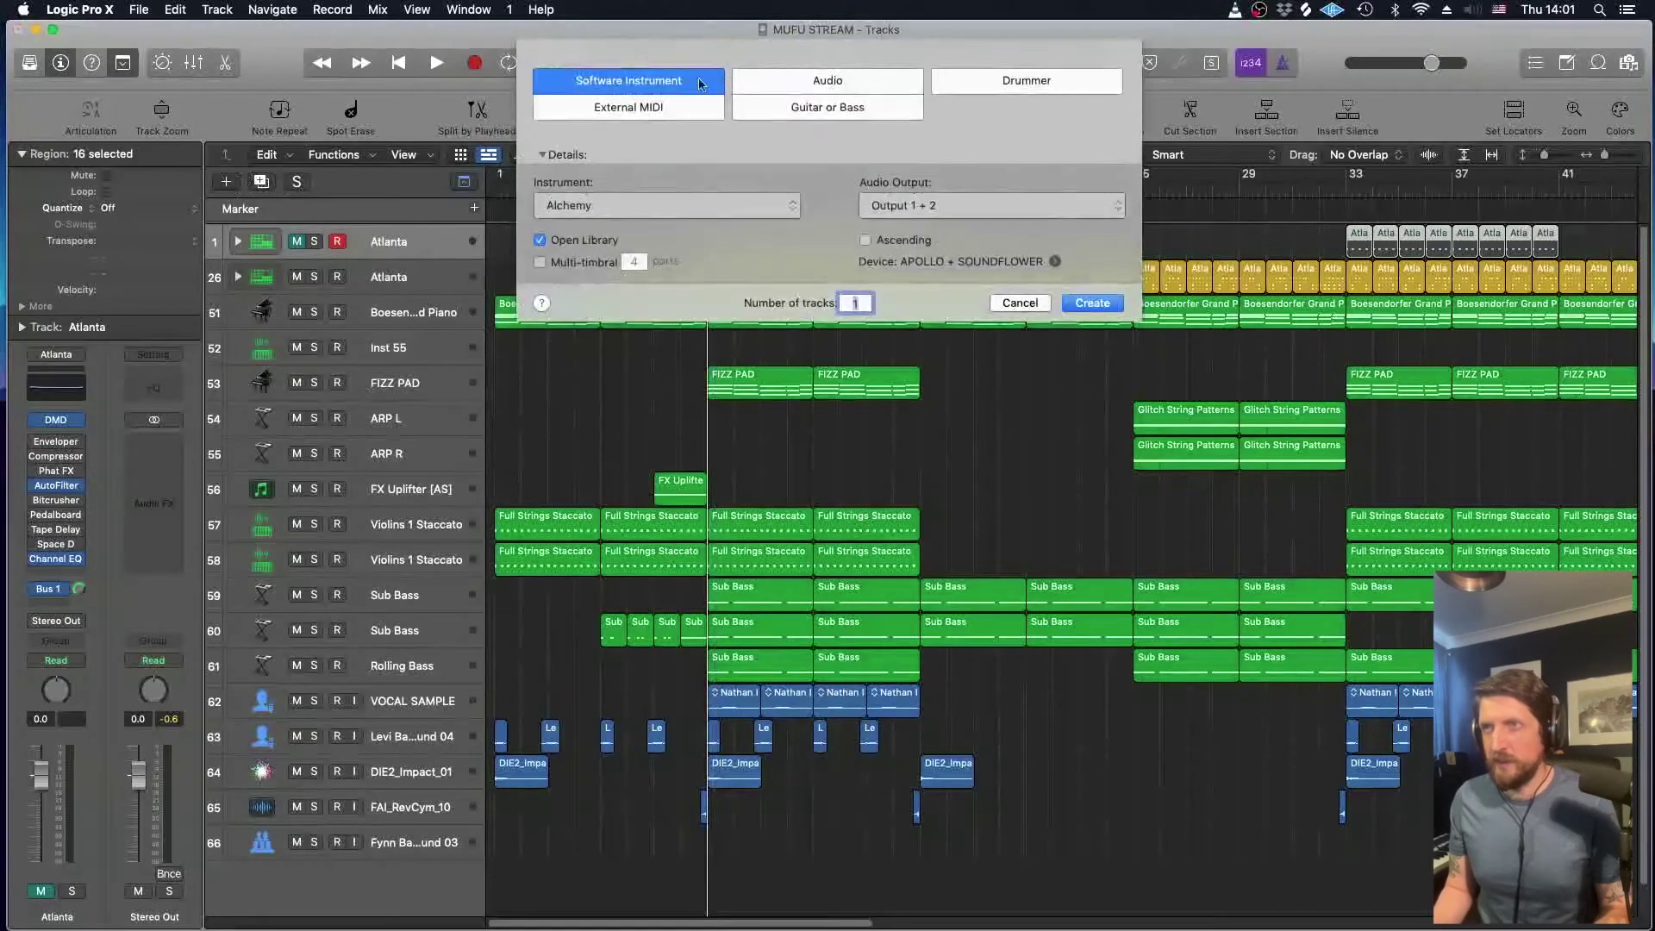
pyautogui.click(787, 86)
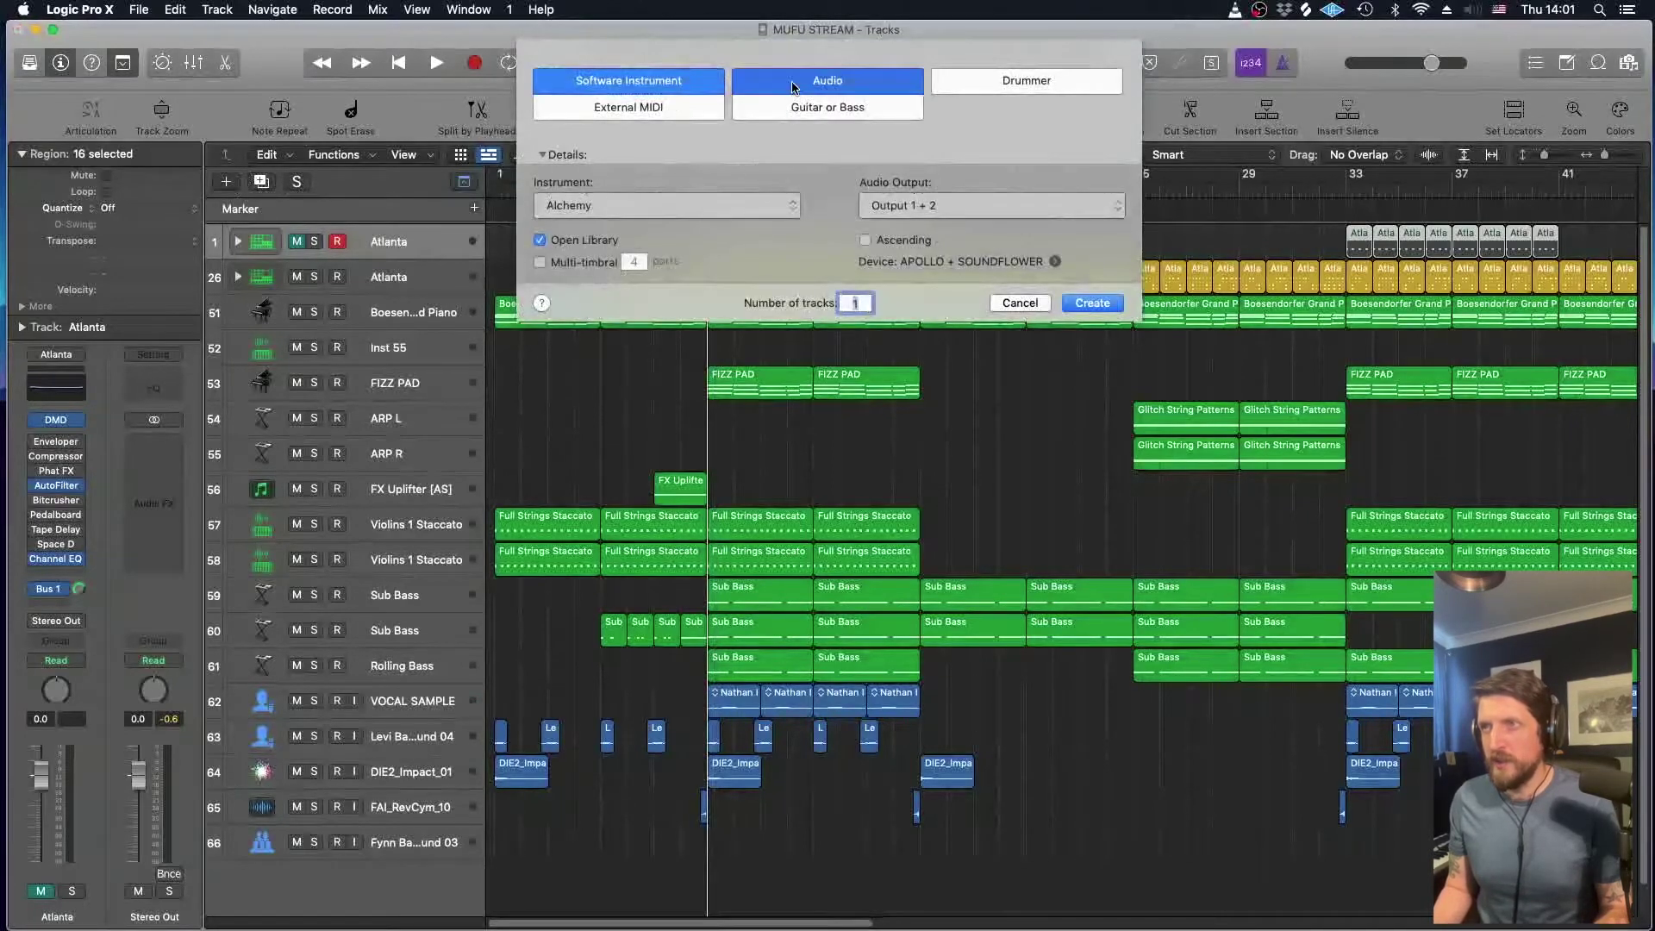
pyautogui.click(724, 205)
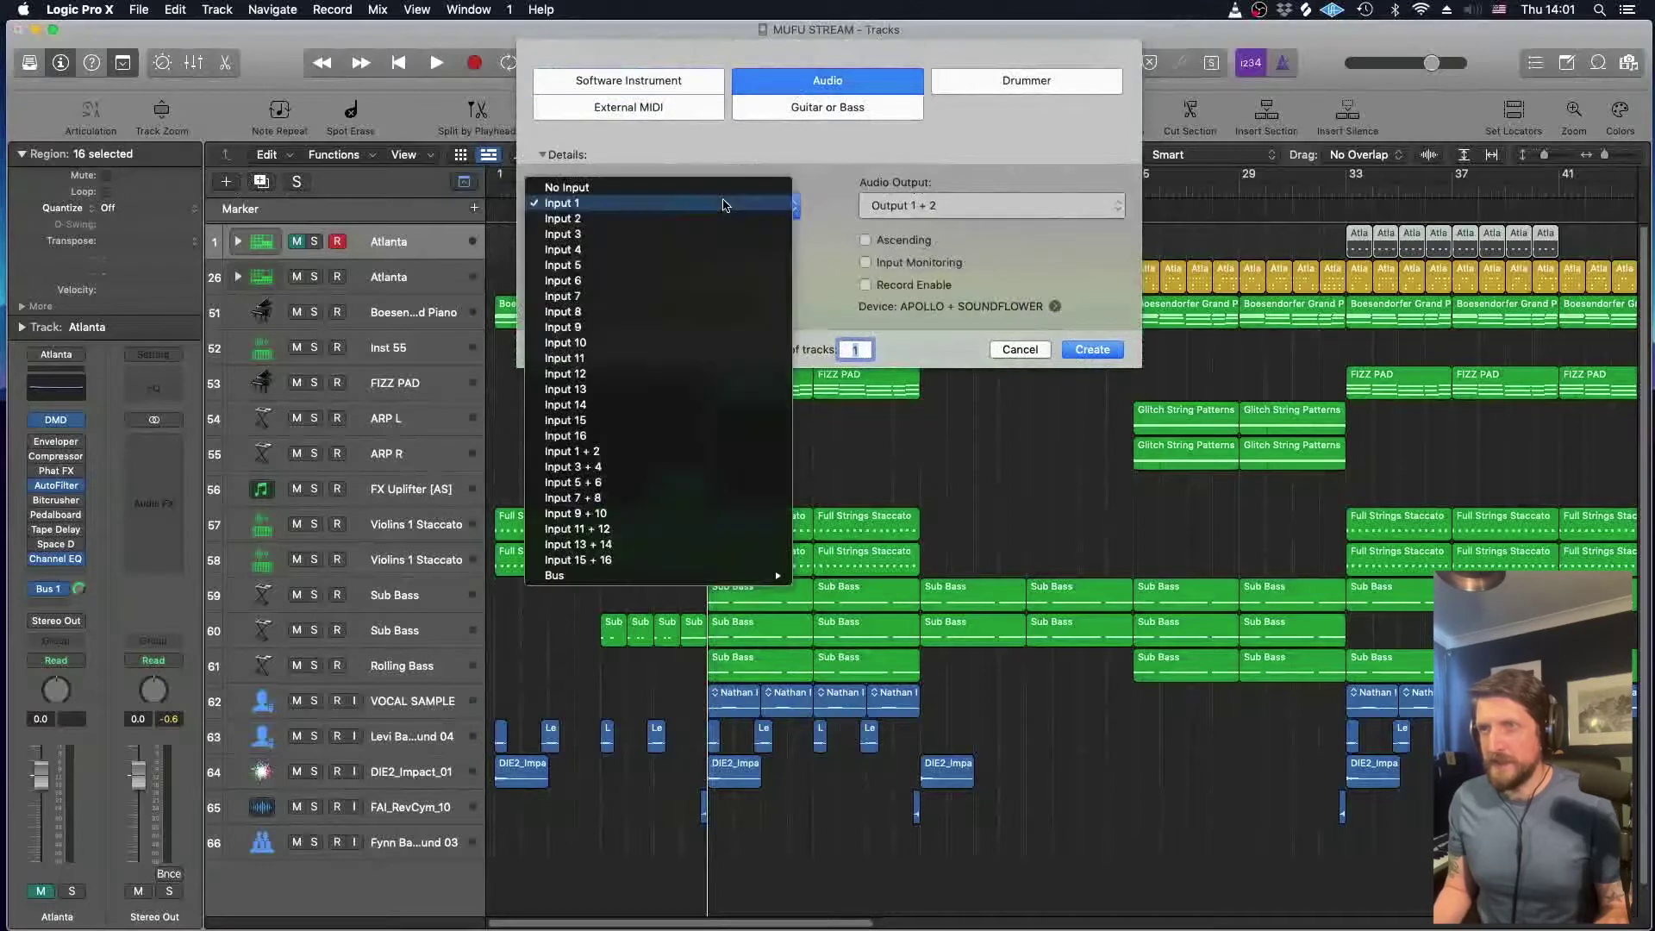
pyautogui.click(617, 452)
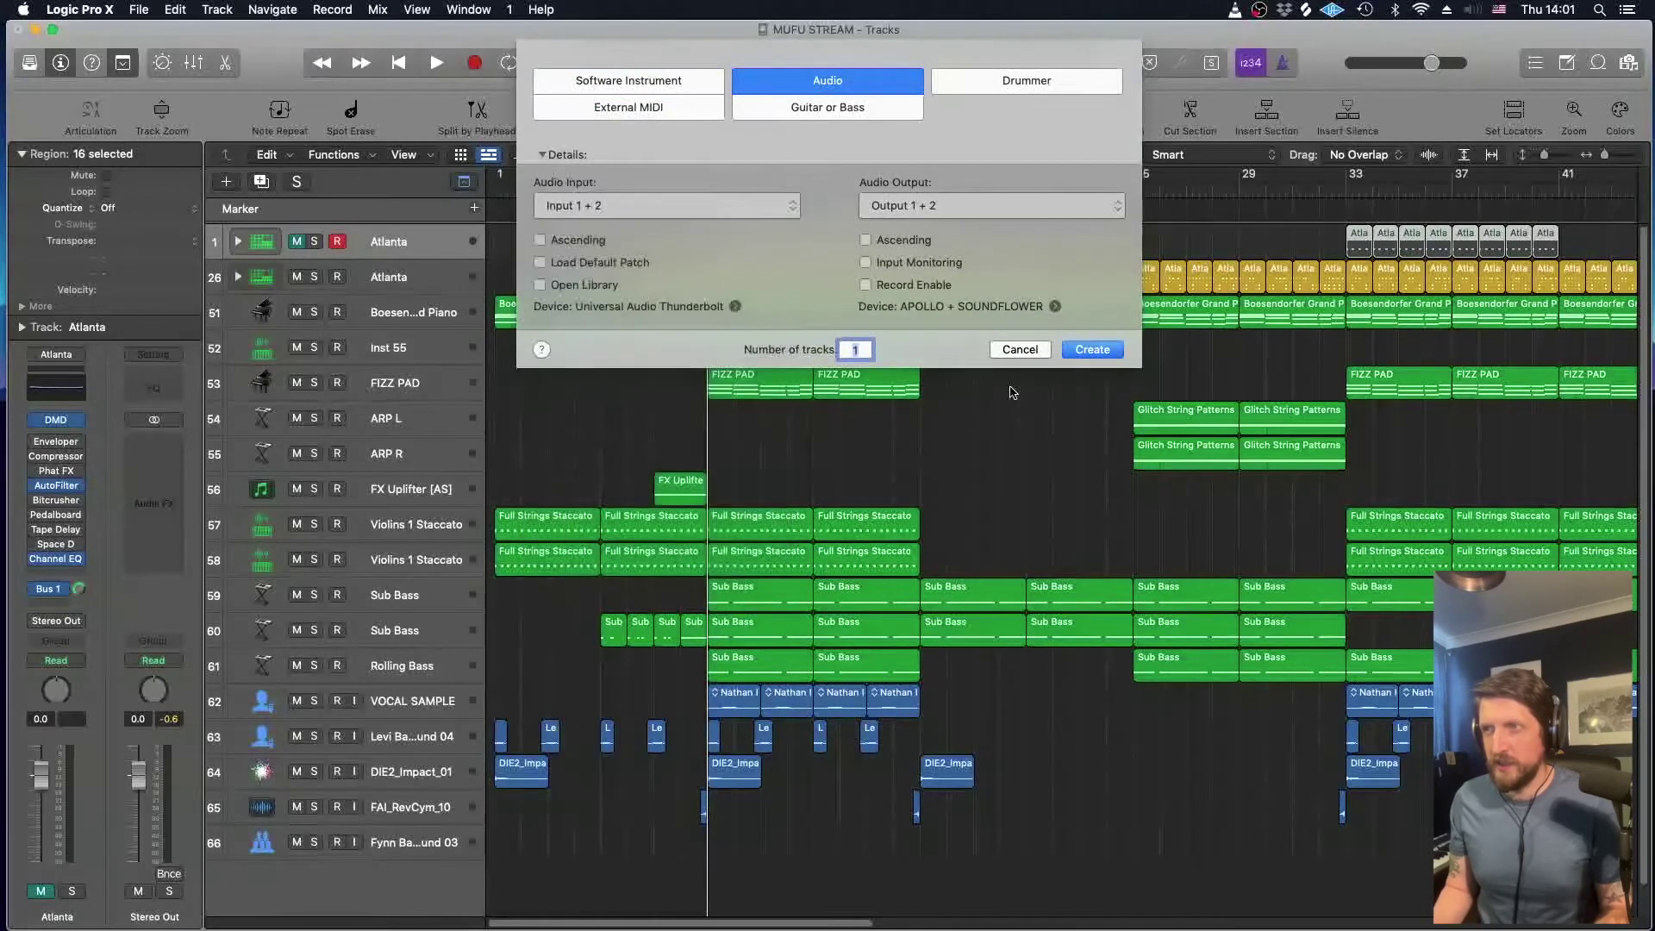
pyautogui.click(1090, 350)
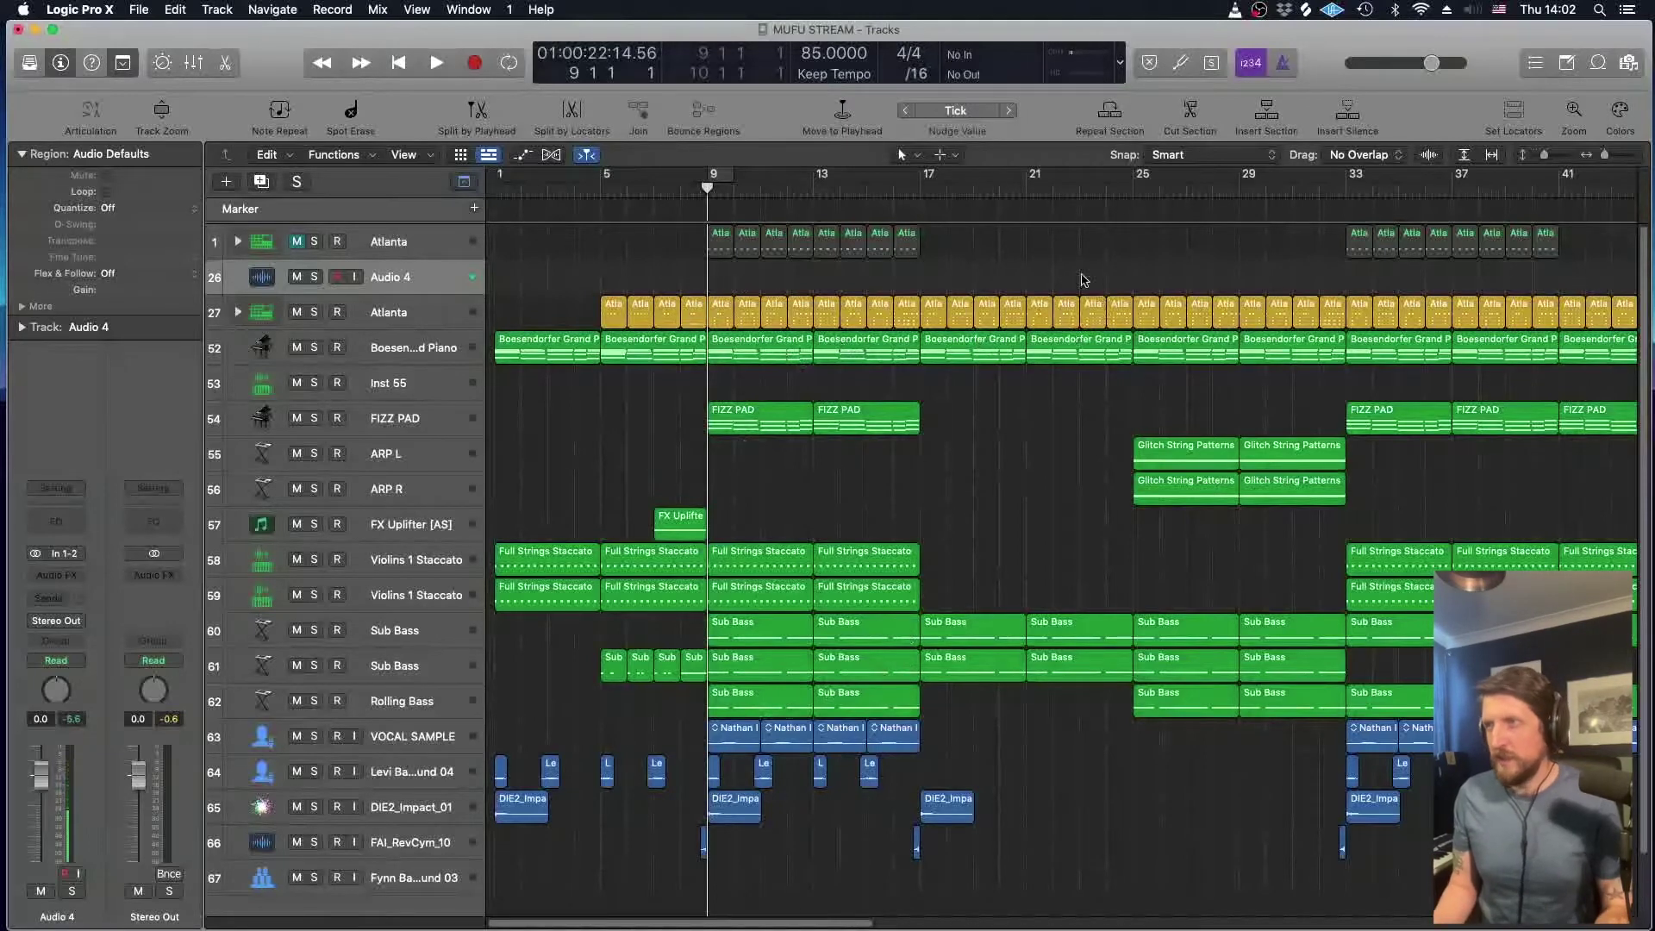
# Drop the Summer Heat Topper loop onto Audio 4 at bar 9 and add another empty audio track.
pyautogui.click(1602, 62)
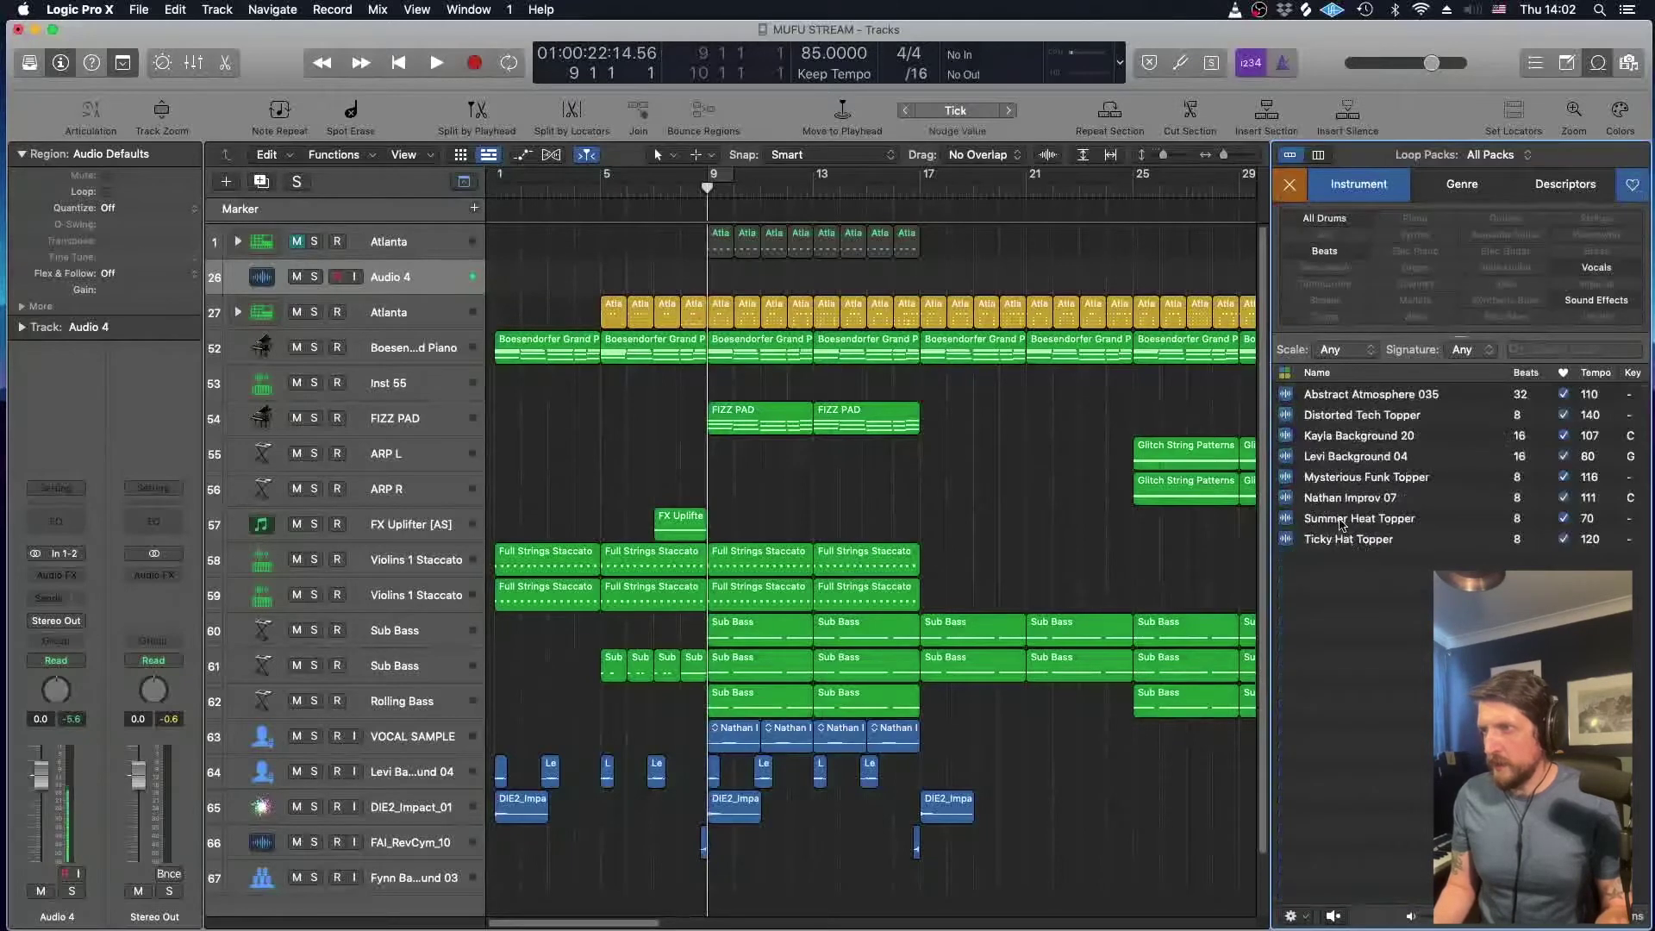
pyautogui.moveTo(949, 463); pyautogui.dragTo(710, 290)
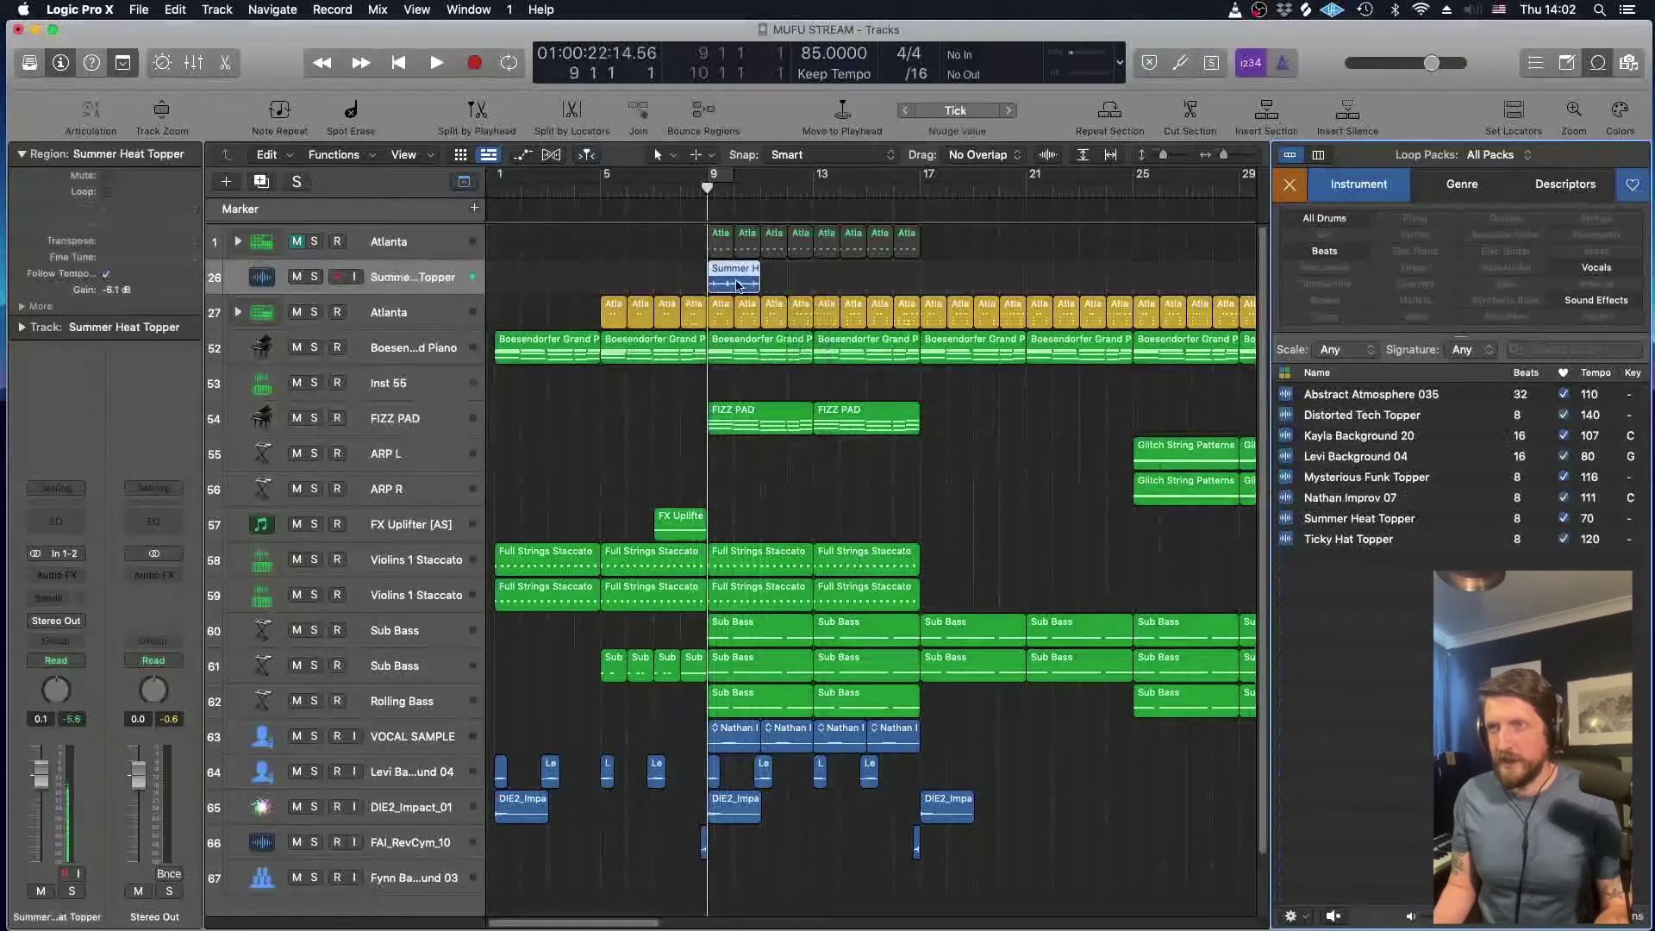
pyautogui.click(261, 181)
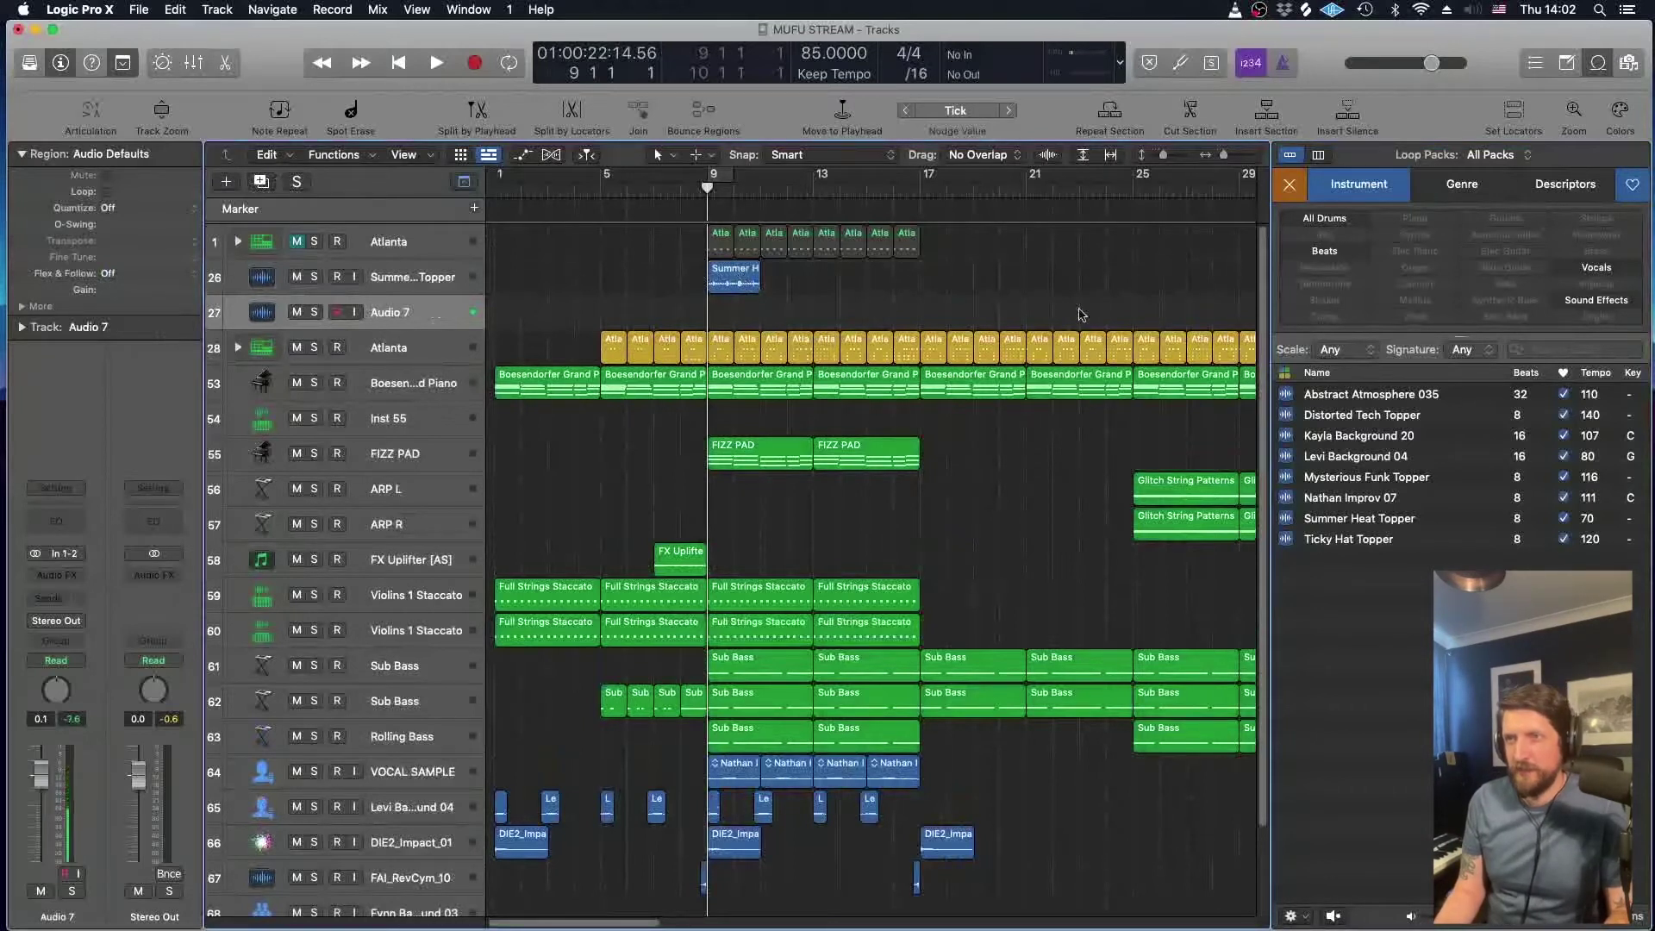
# Solo the Summer Heat Topper track and briefly play it back.
pyautogui.click(314, 276)
pyautogui.press('space')
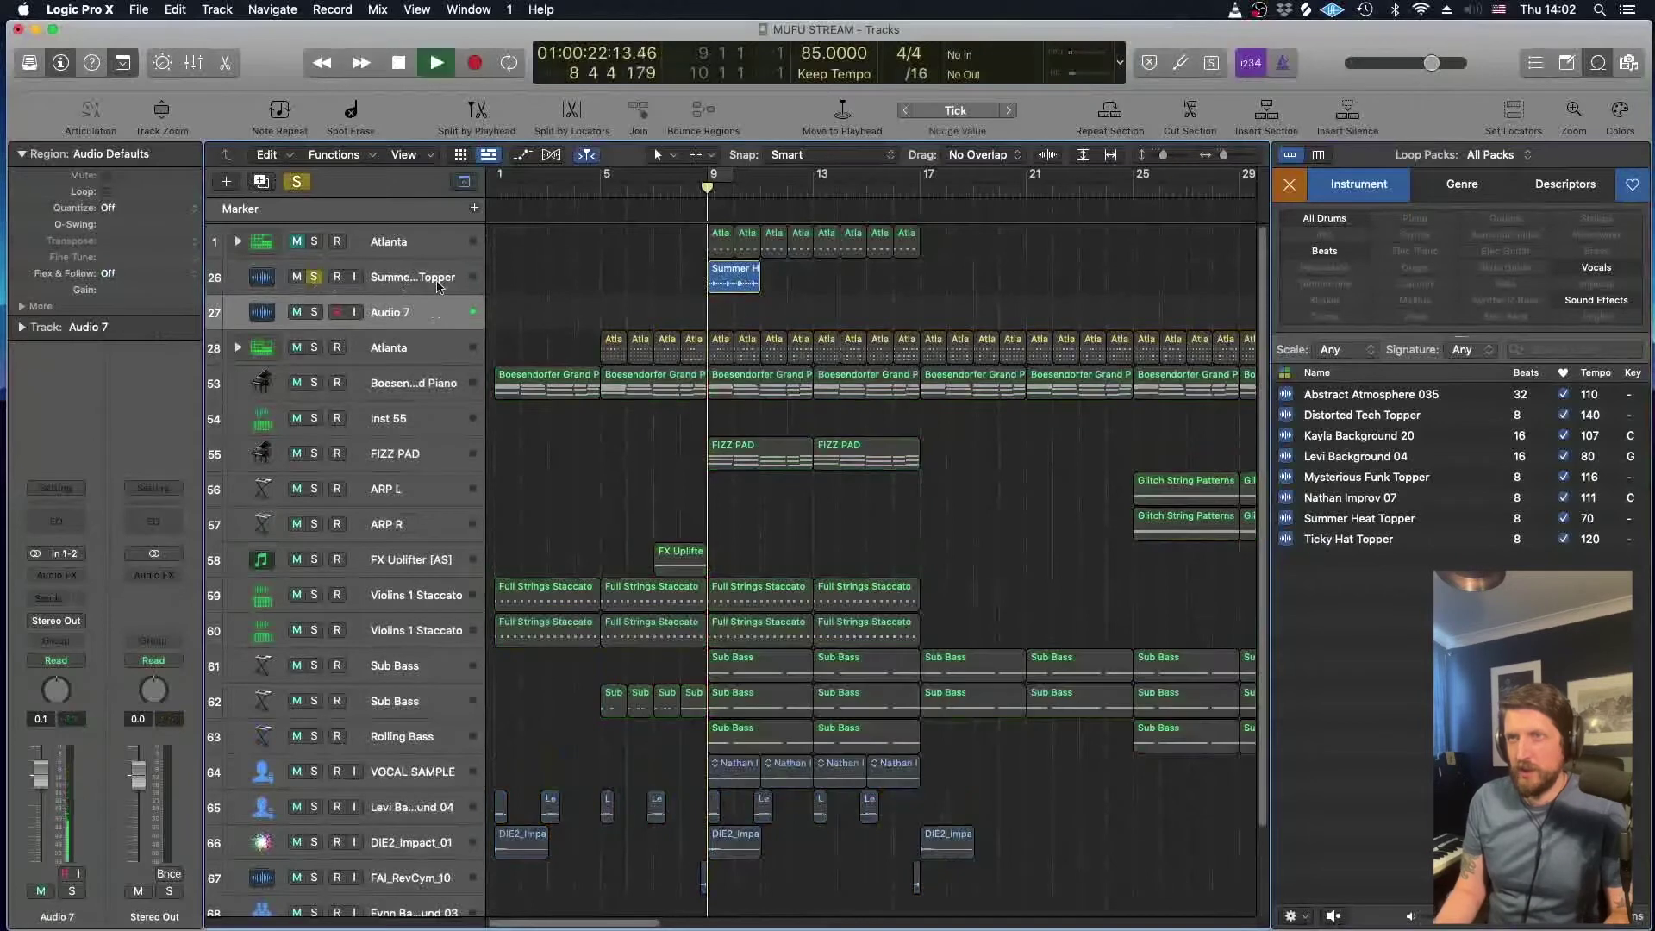
pyautogui.press('space')
# Add a Bus 1 send to the topper track, audition it, and add an audio track below.
pyautogui.click(414, 282)
pyautogui.click(56, 598)
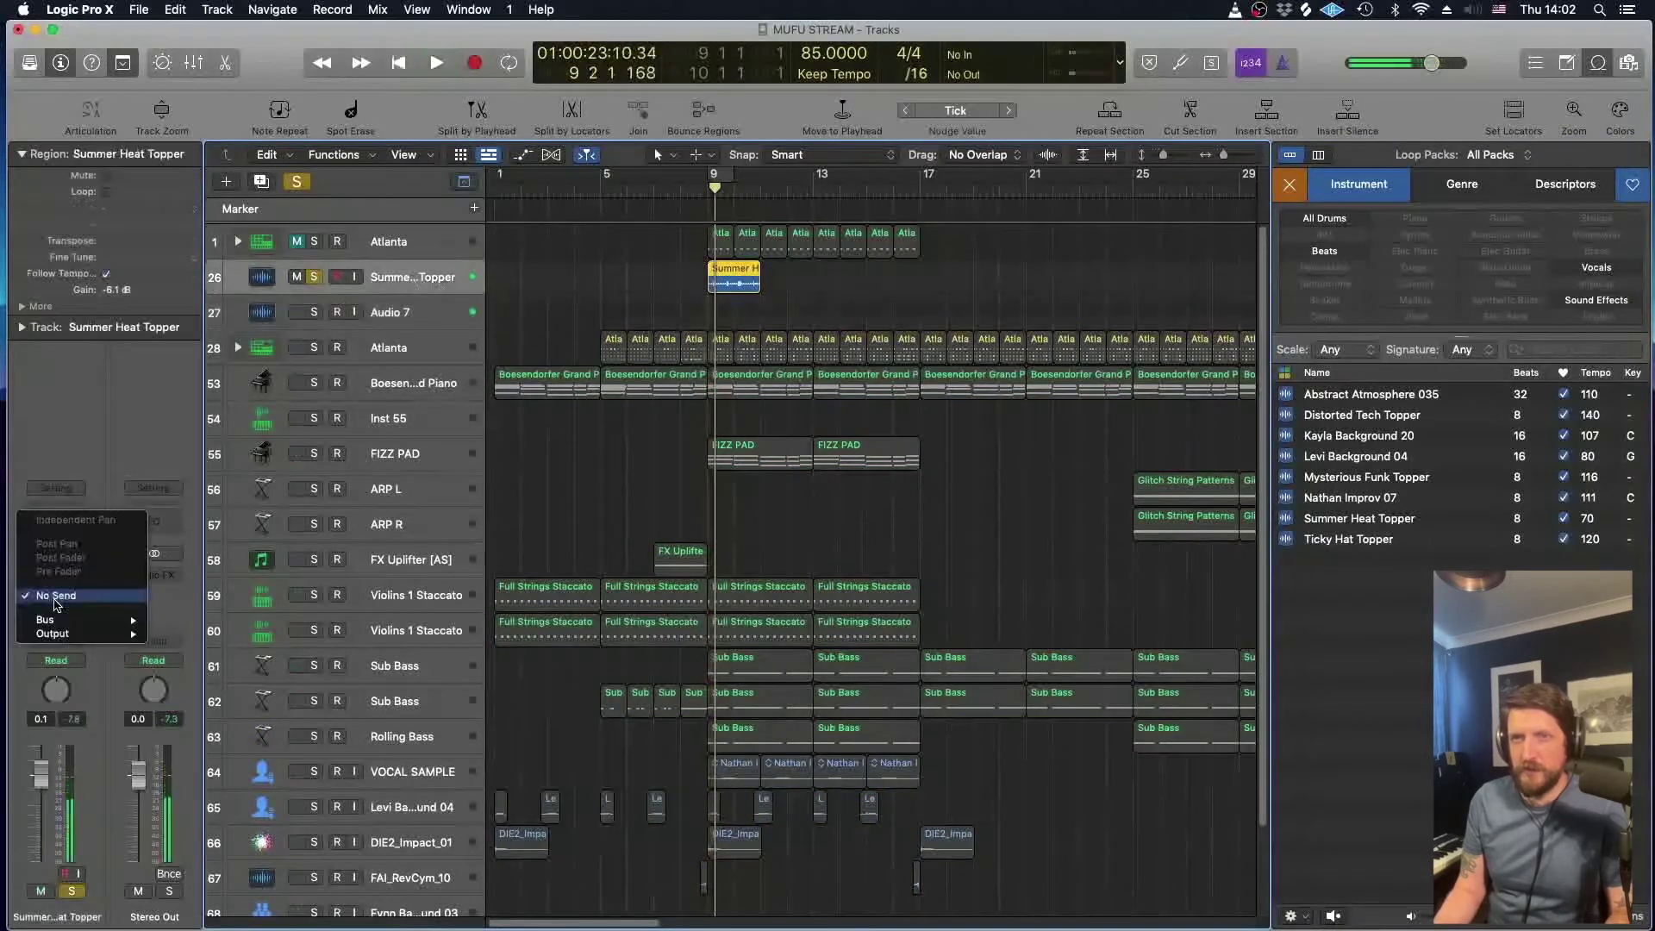
pyautogui.moveTo(51, 619)
pyautogui.click(234, 450)
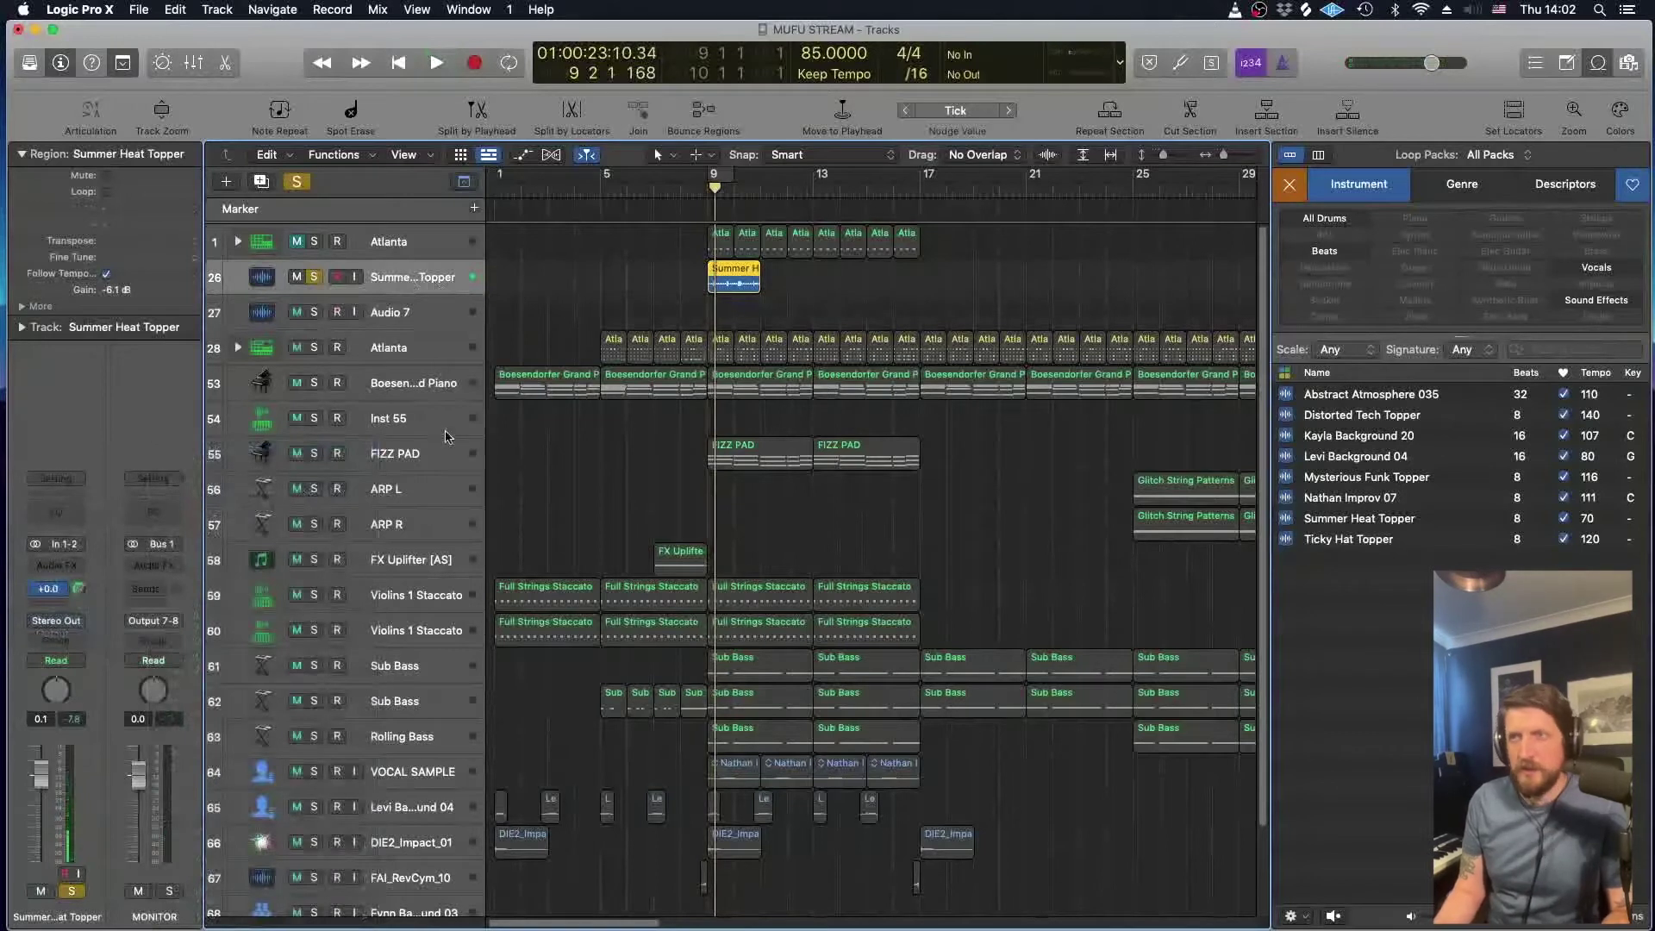
pyautogui.press('space')
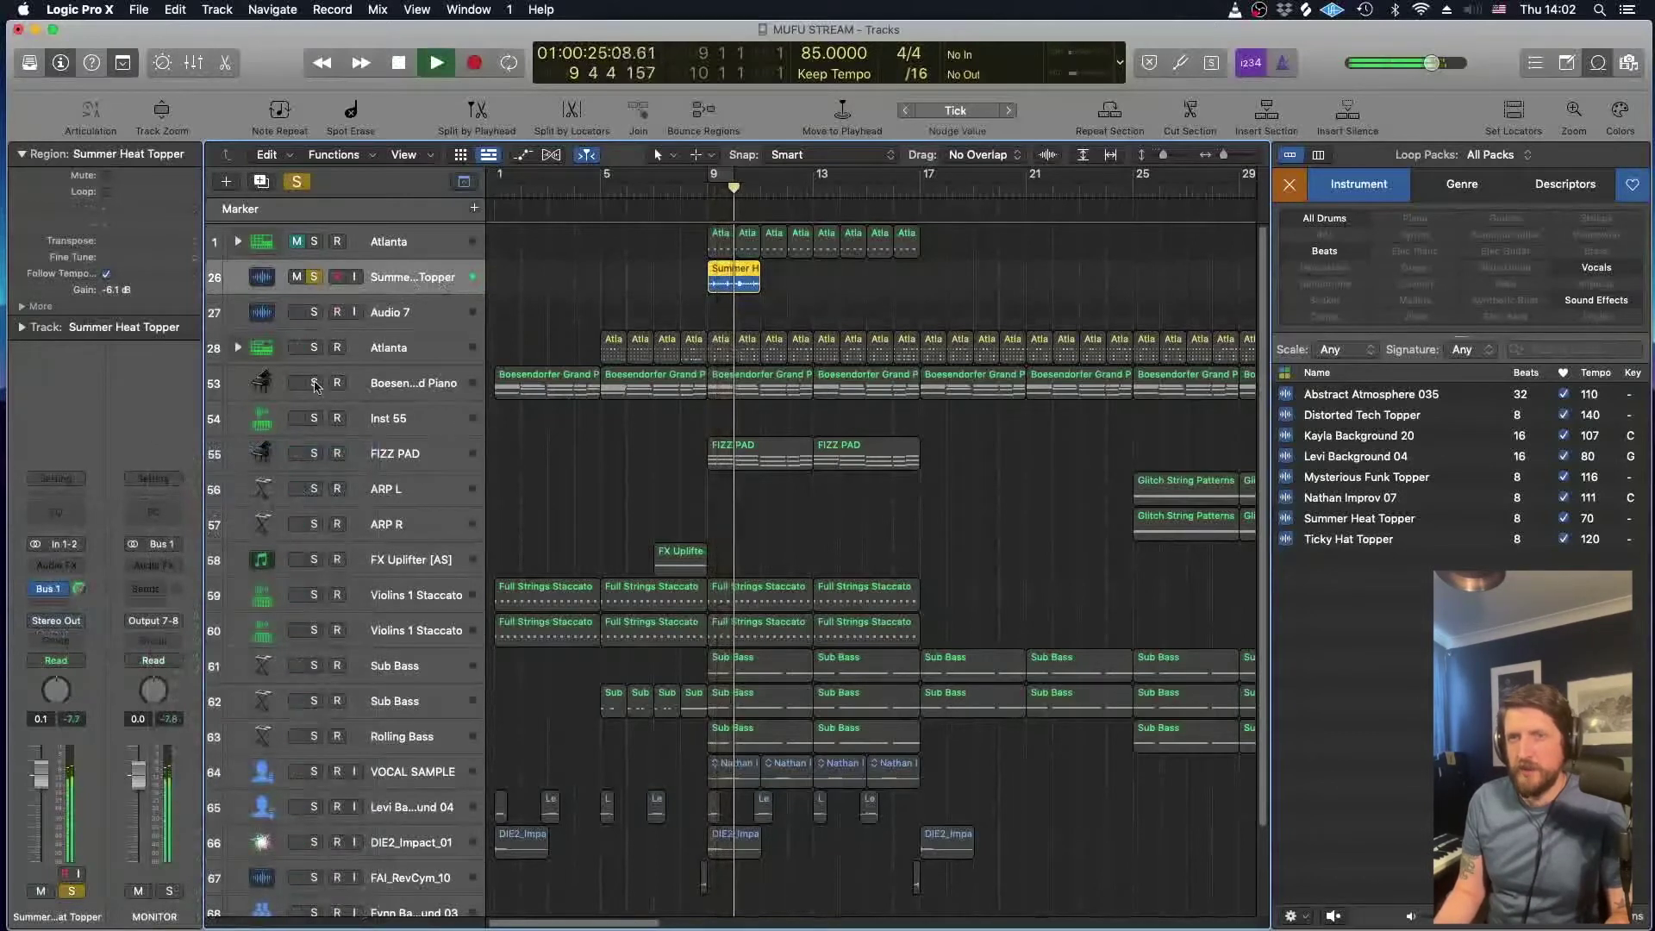
pyautogui.press('space')
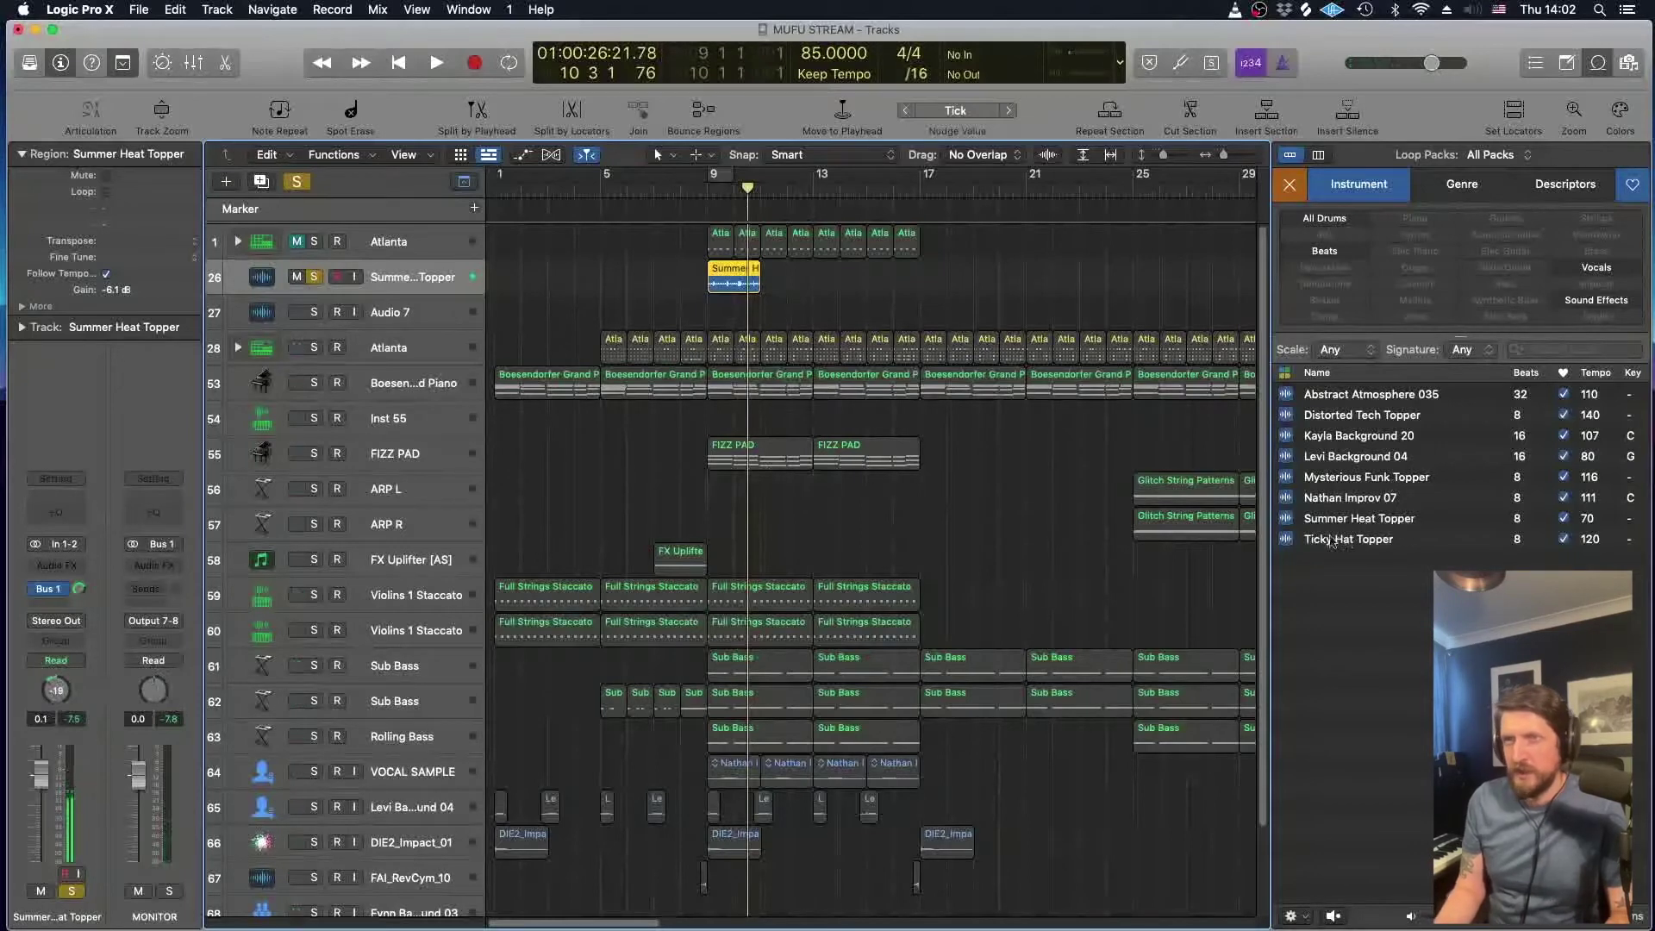
pyautogui.click(262, 182)
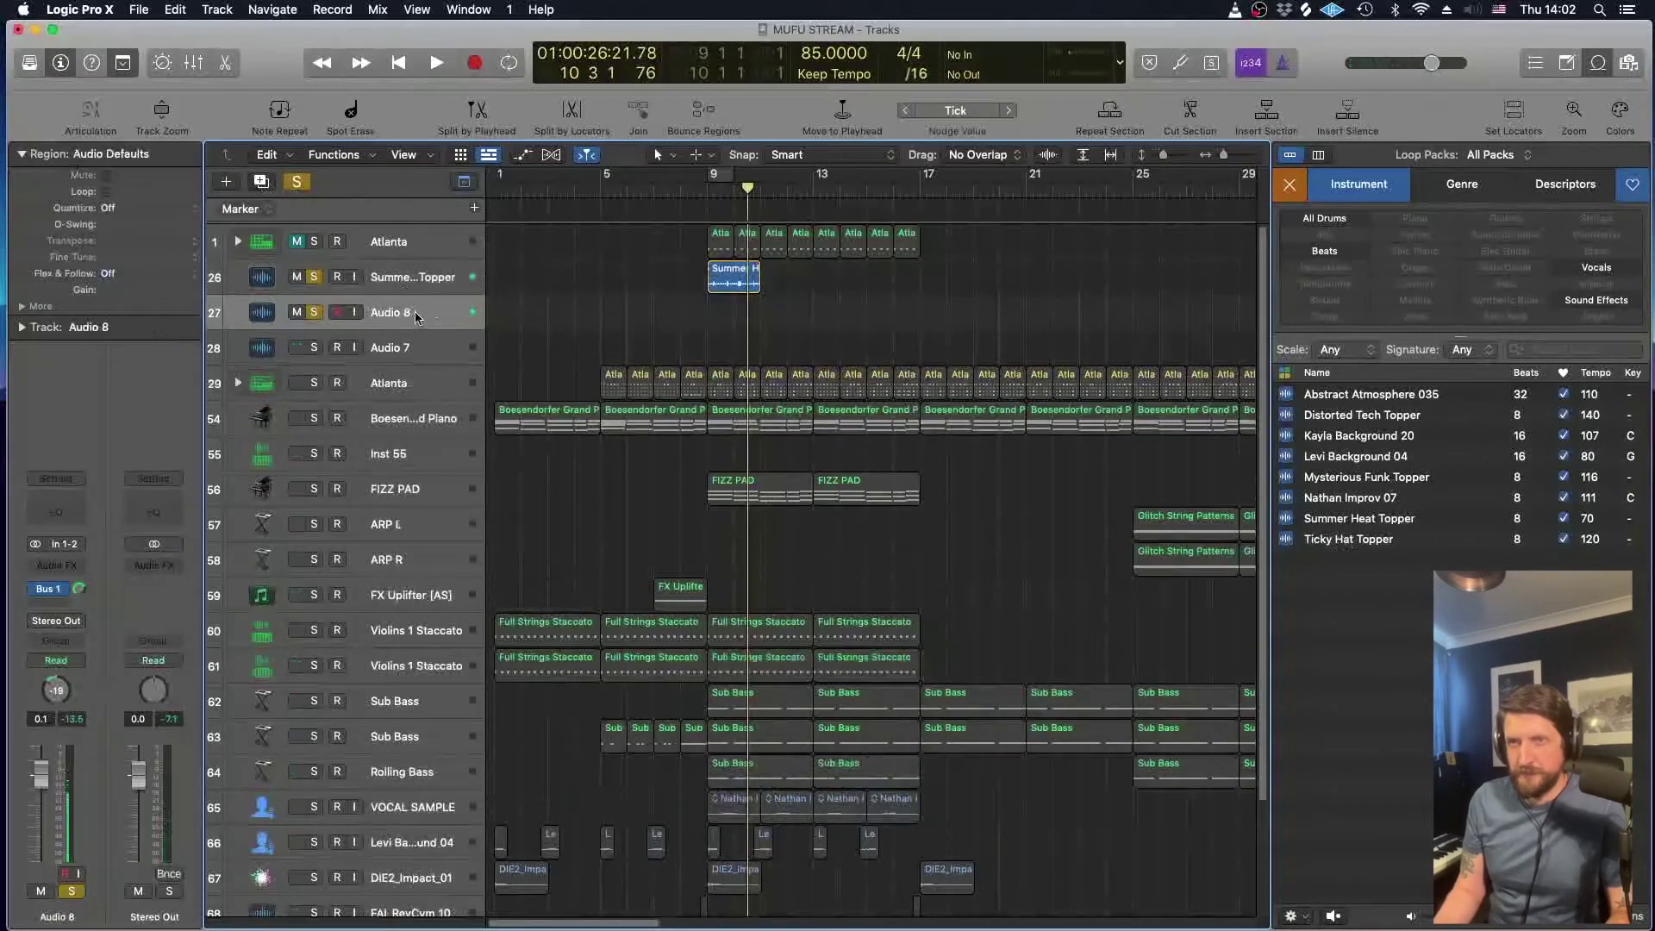
# Place Ticky Hat Topper at bar 9 on the new track and play both toppers from bar 9.
pyautogui.moveTo(1322, 541); pyautogui.dragTo(712, 322)
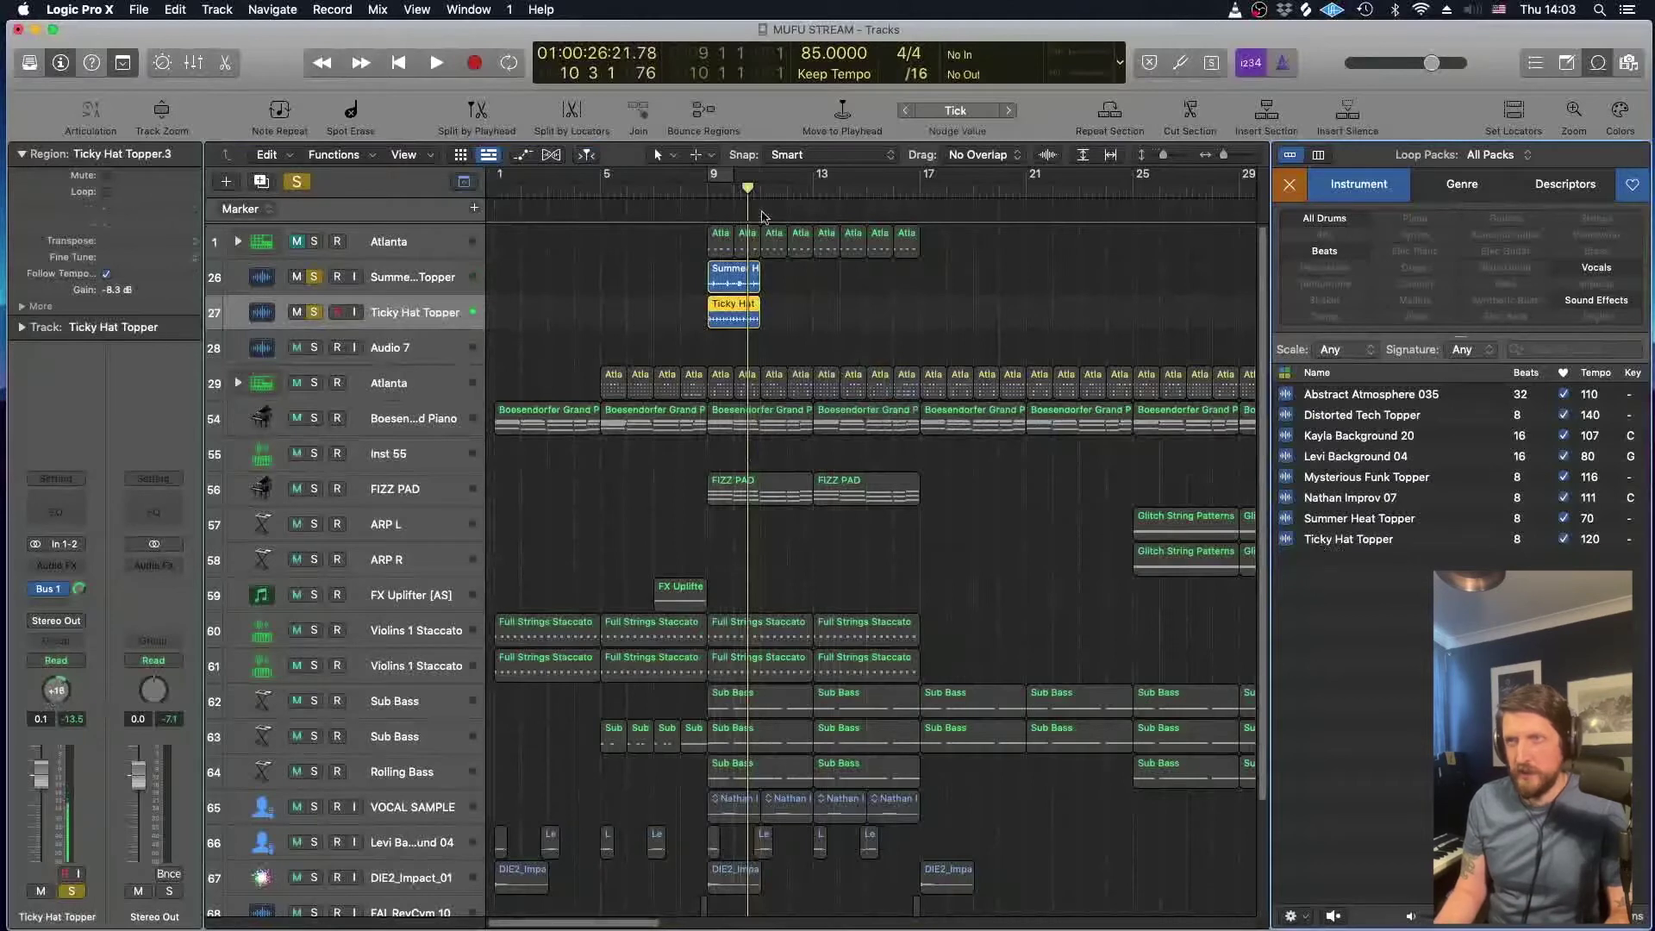
pyautogui.doubleClick(708, 194)
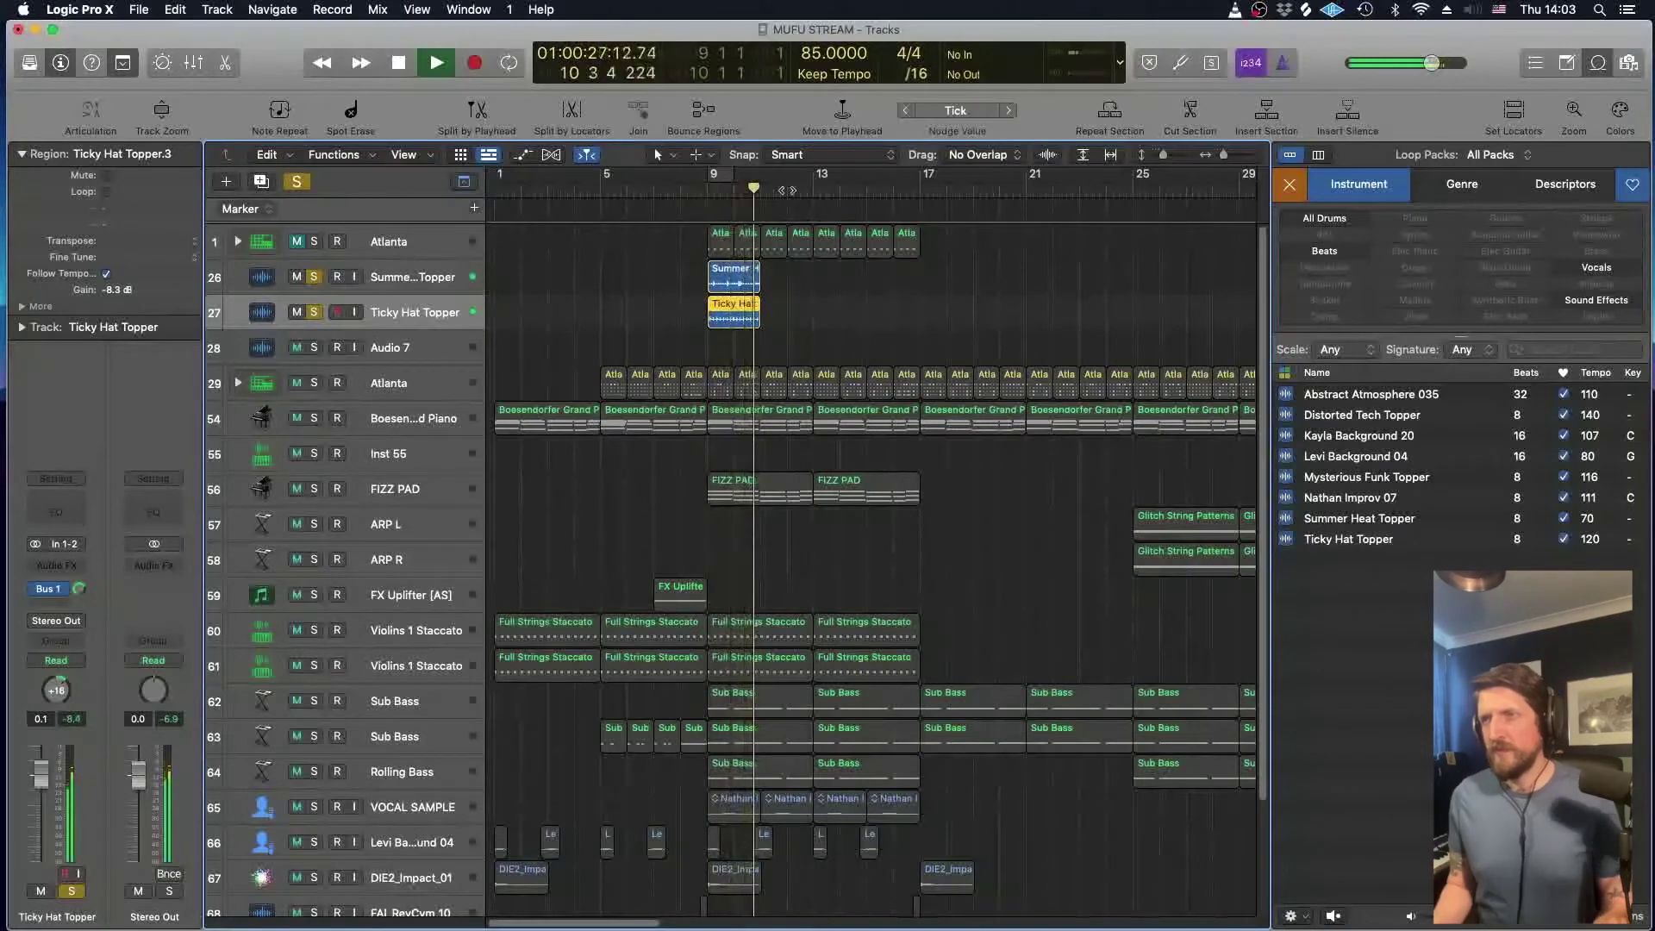
pyautogui.press('space')
# Zoom in and shorten the Summer Heat Topper region to end near bar 9.5.
pyautogui.press('super+Right')
pyautogui.press('super+Right')
pyautogui.press('super+Right')
pyautogui.press('super+Right')
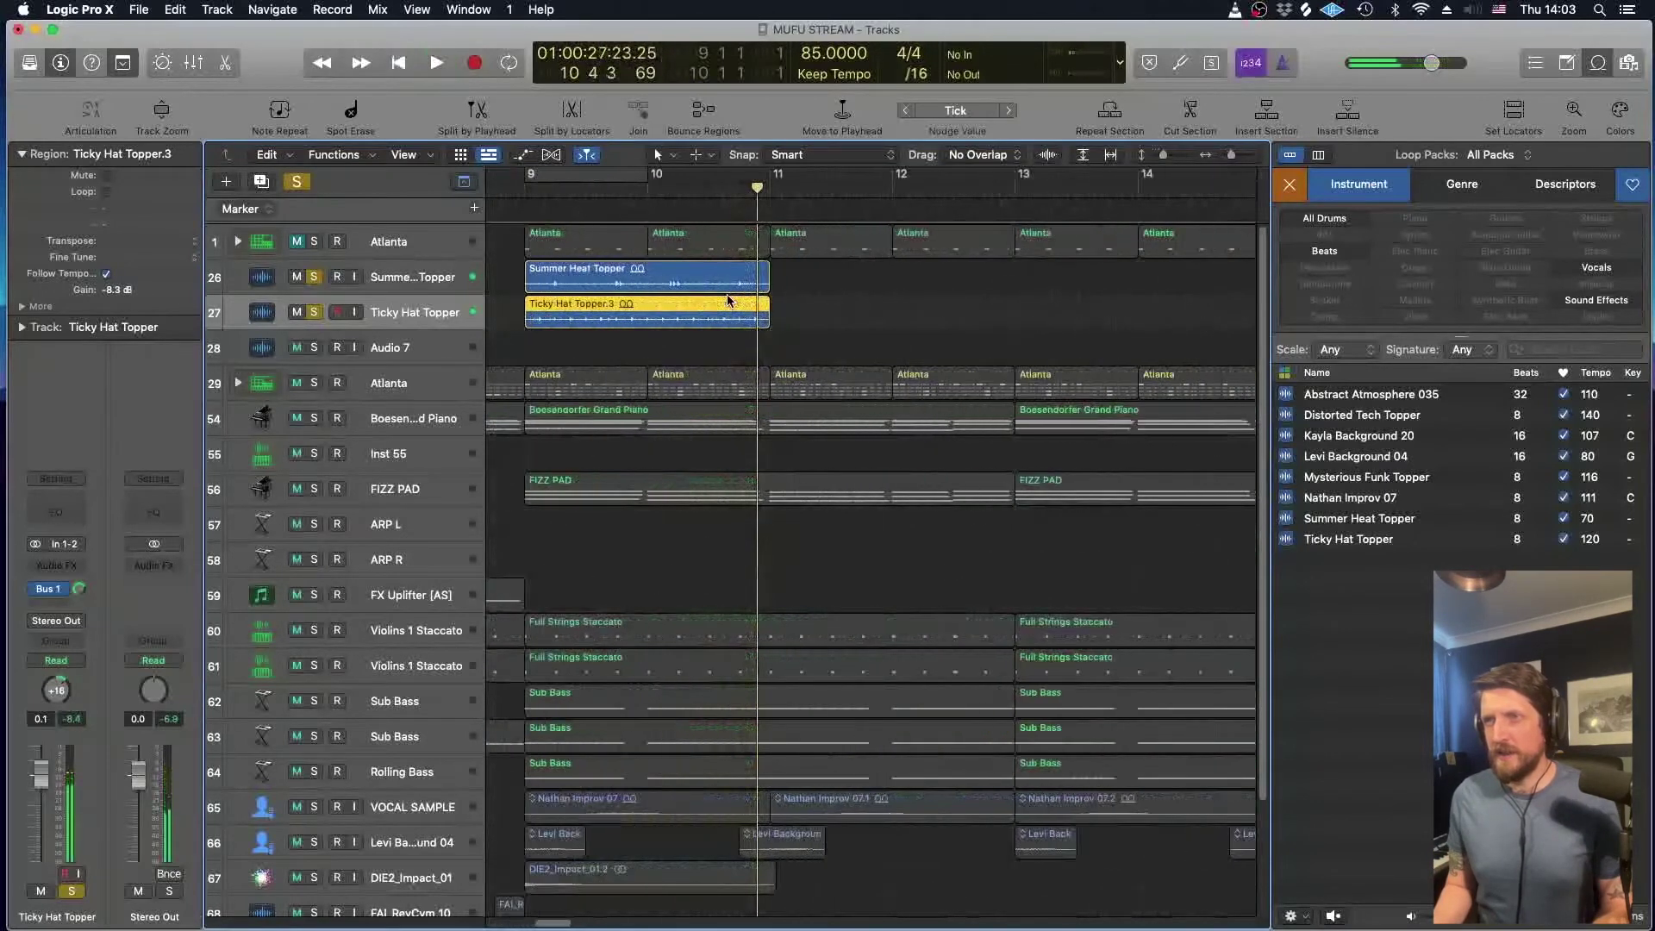
pyautogui.press('super+Down')
pyautogui.moveTo(772, 288)
pyautogui.mouseDown()
pyautogui.moveTo(552, 280)
pyautogui.moveTo(769, 284)
pyautogui.mouseUp()
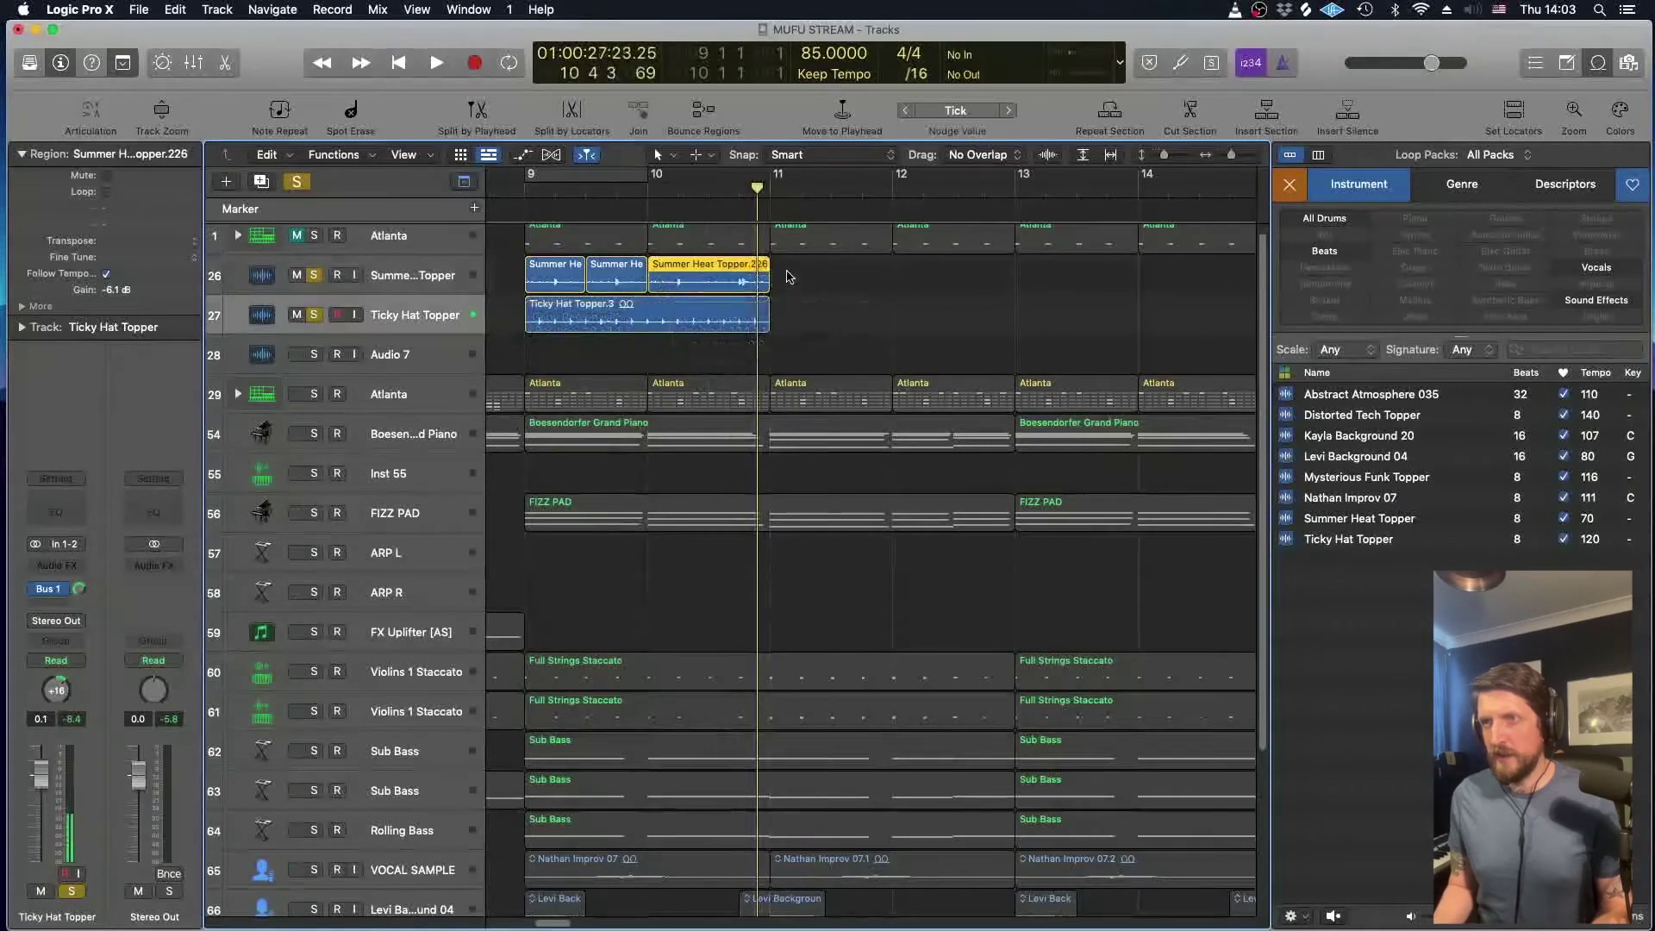
pyautogui.click(509, 286)
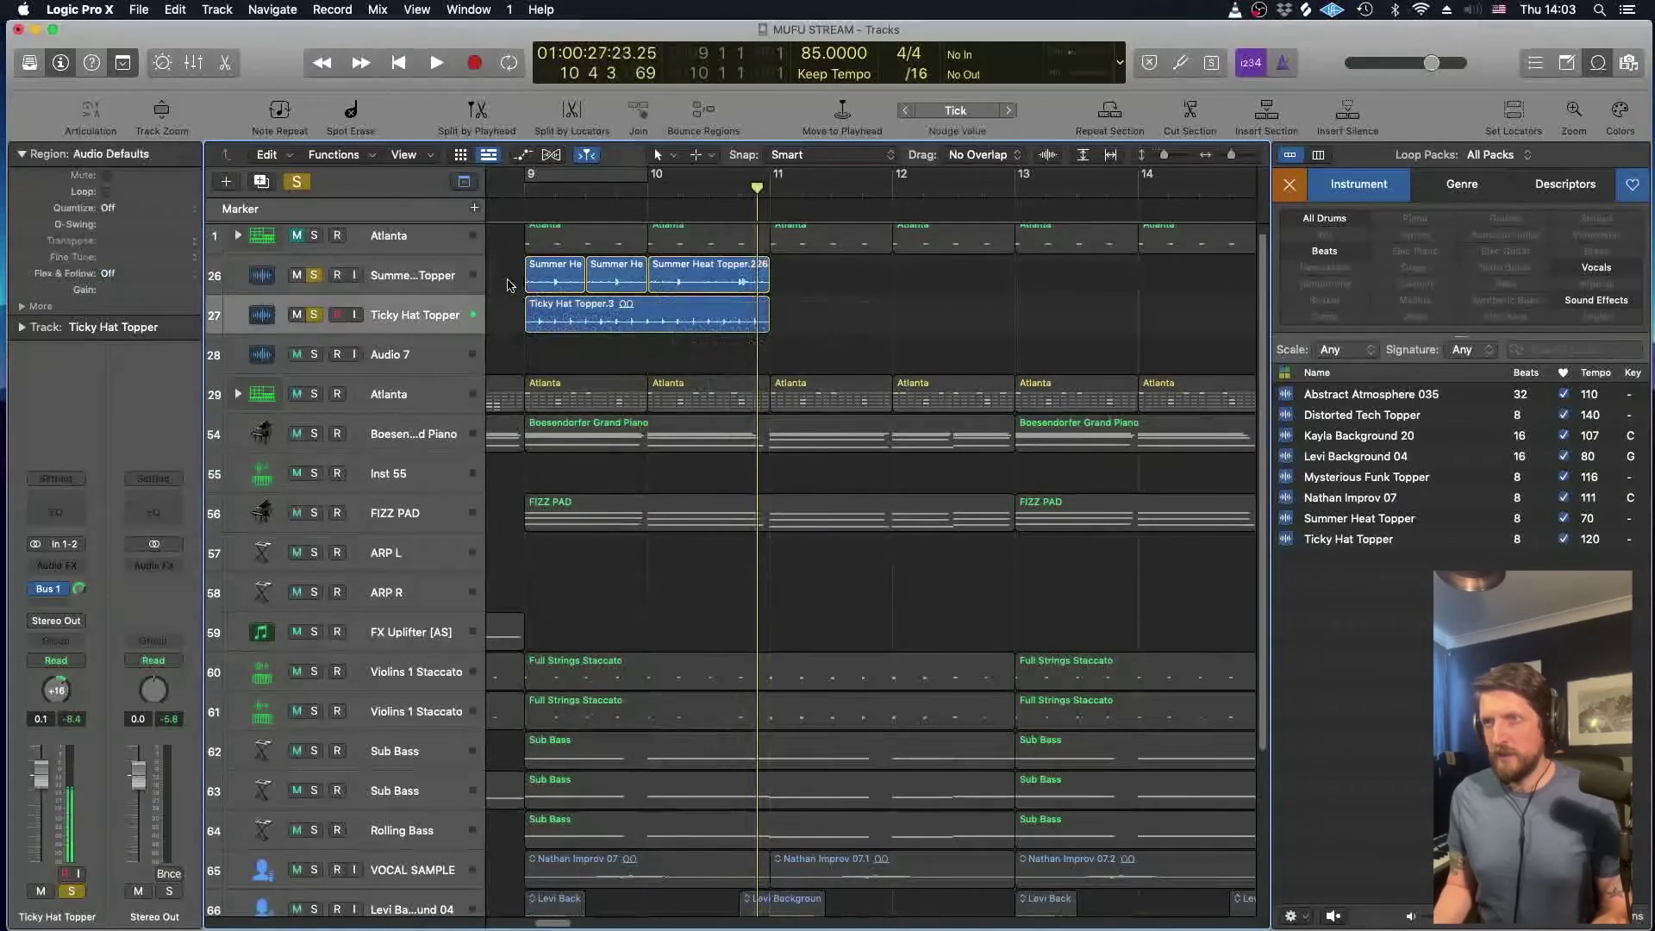
# Copy the four topper regions to start at bar 11, then select all the topper regions.
pyautogui.moveTo(516, 283); pyautogui.dragTo(698, 321)
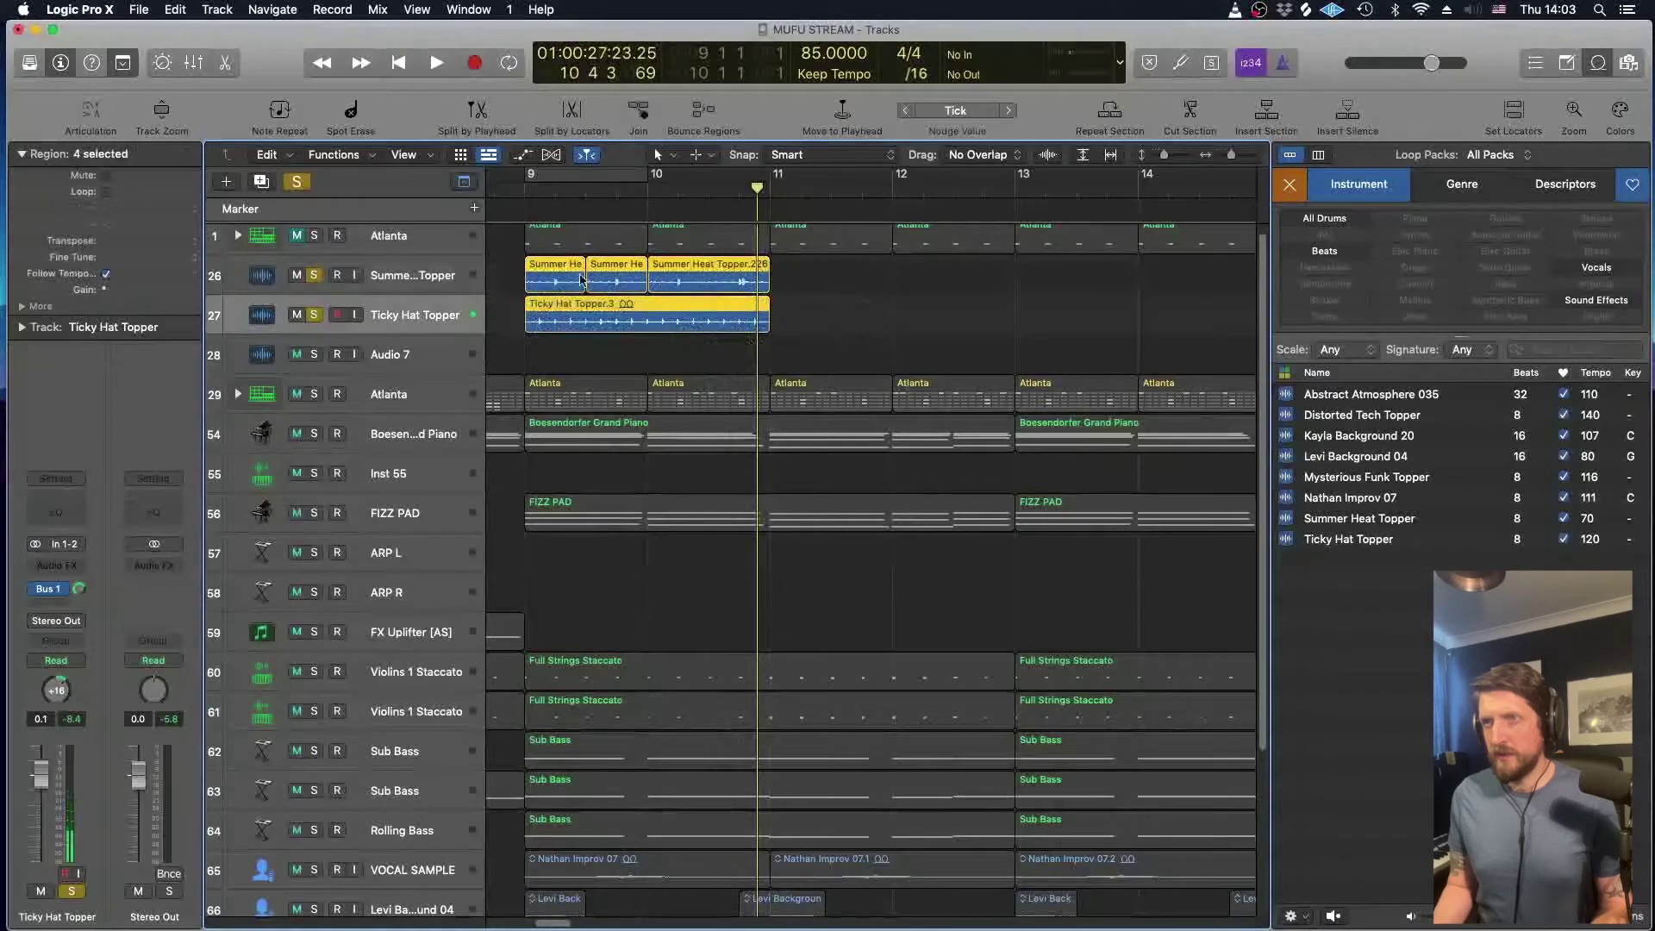
pyautogui.moveTo(584, 277); pyautogui.dragTo(808, 291)
pyautogui.press('super+Left')
pyautogui.press('super+Left')
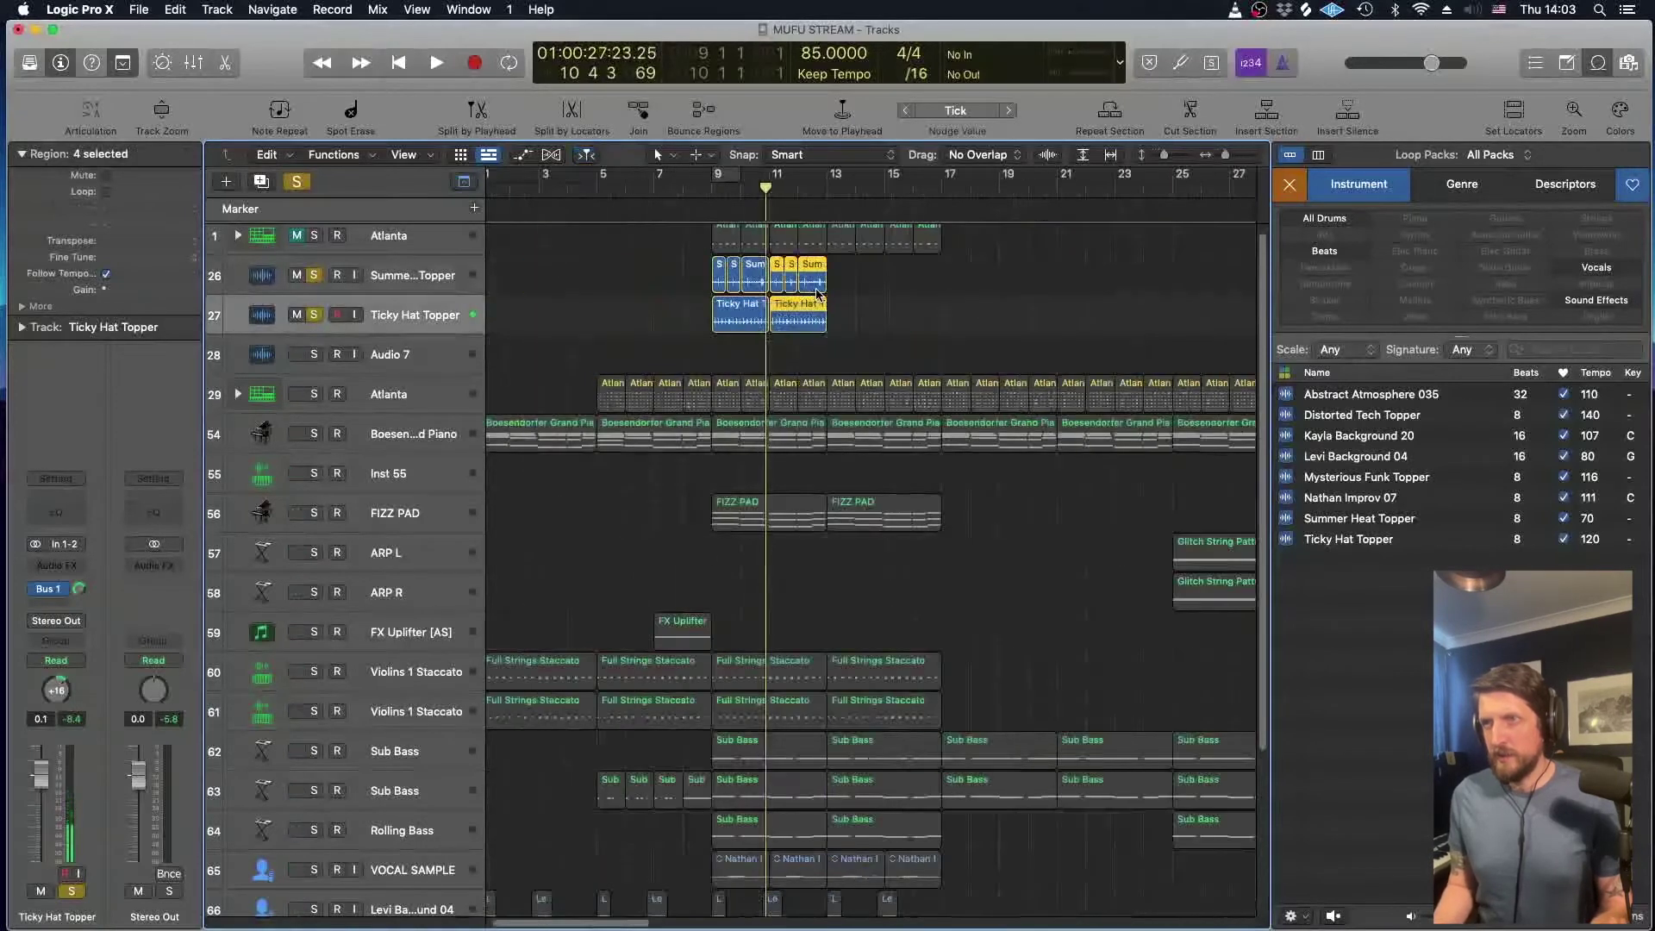
pyautogui.click(846, 354)
pyautogui.moveTo(846, 354); pyautogui.dragTo(836, 284)
# Play the full mix from bar 9 with Solo off and track rows enlarged to show volume and pan.
pyautogui.click(704, 188)
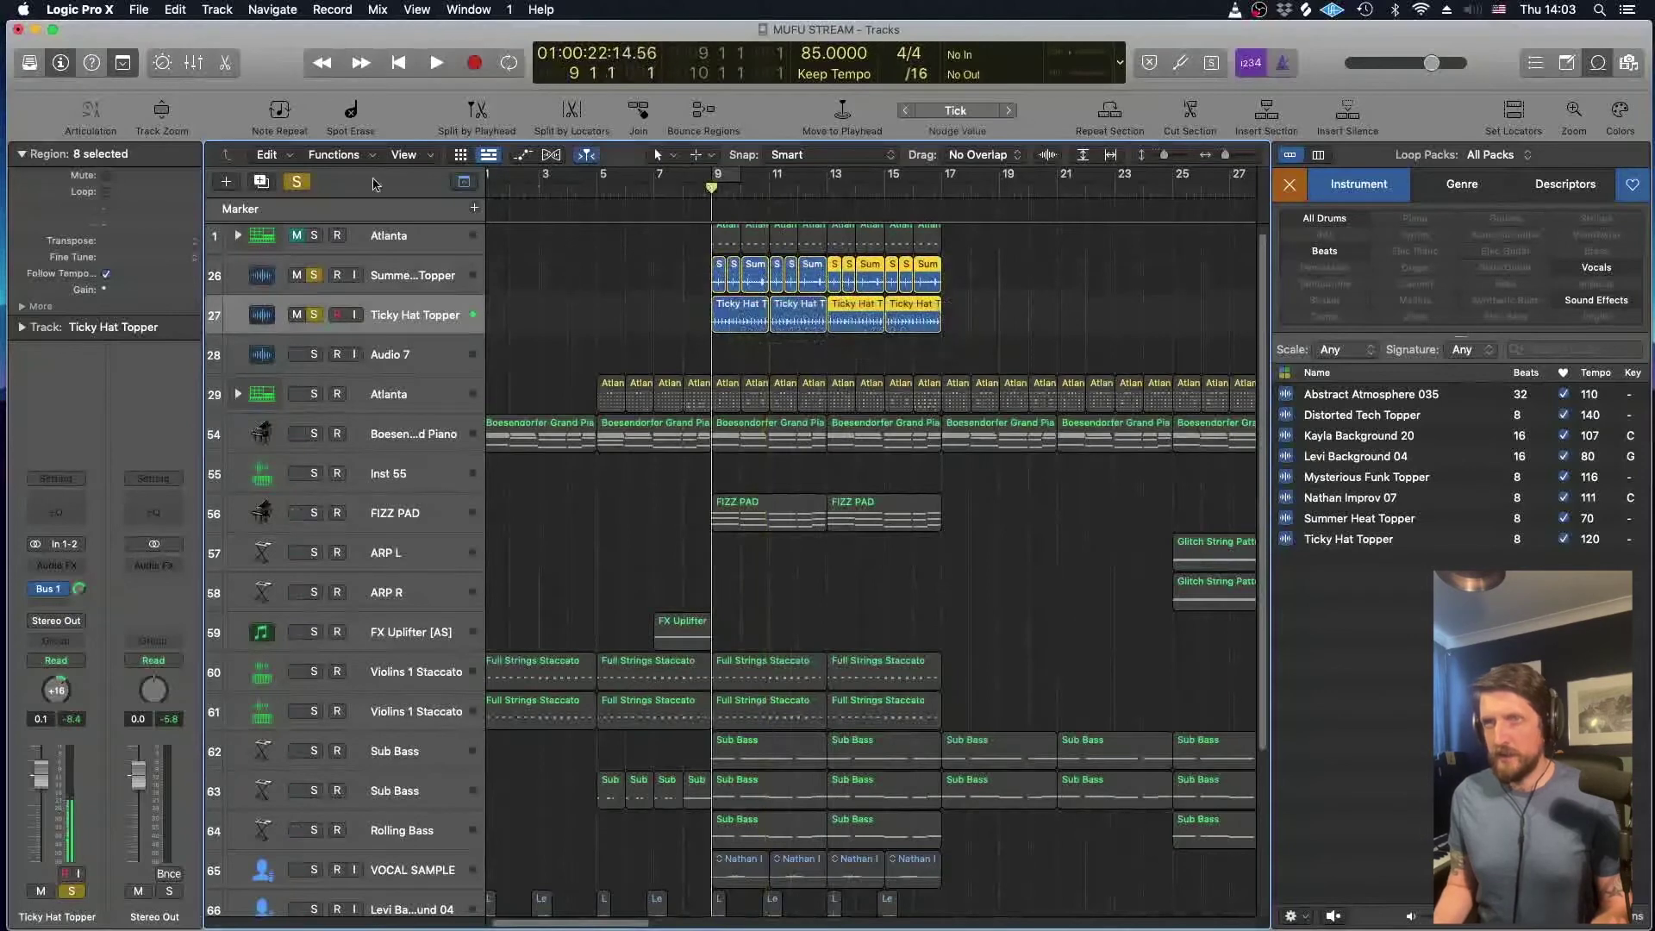
pyautogui.click(297, 182)
pyautogui.press('space')
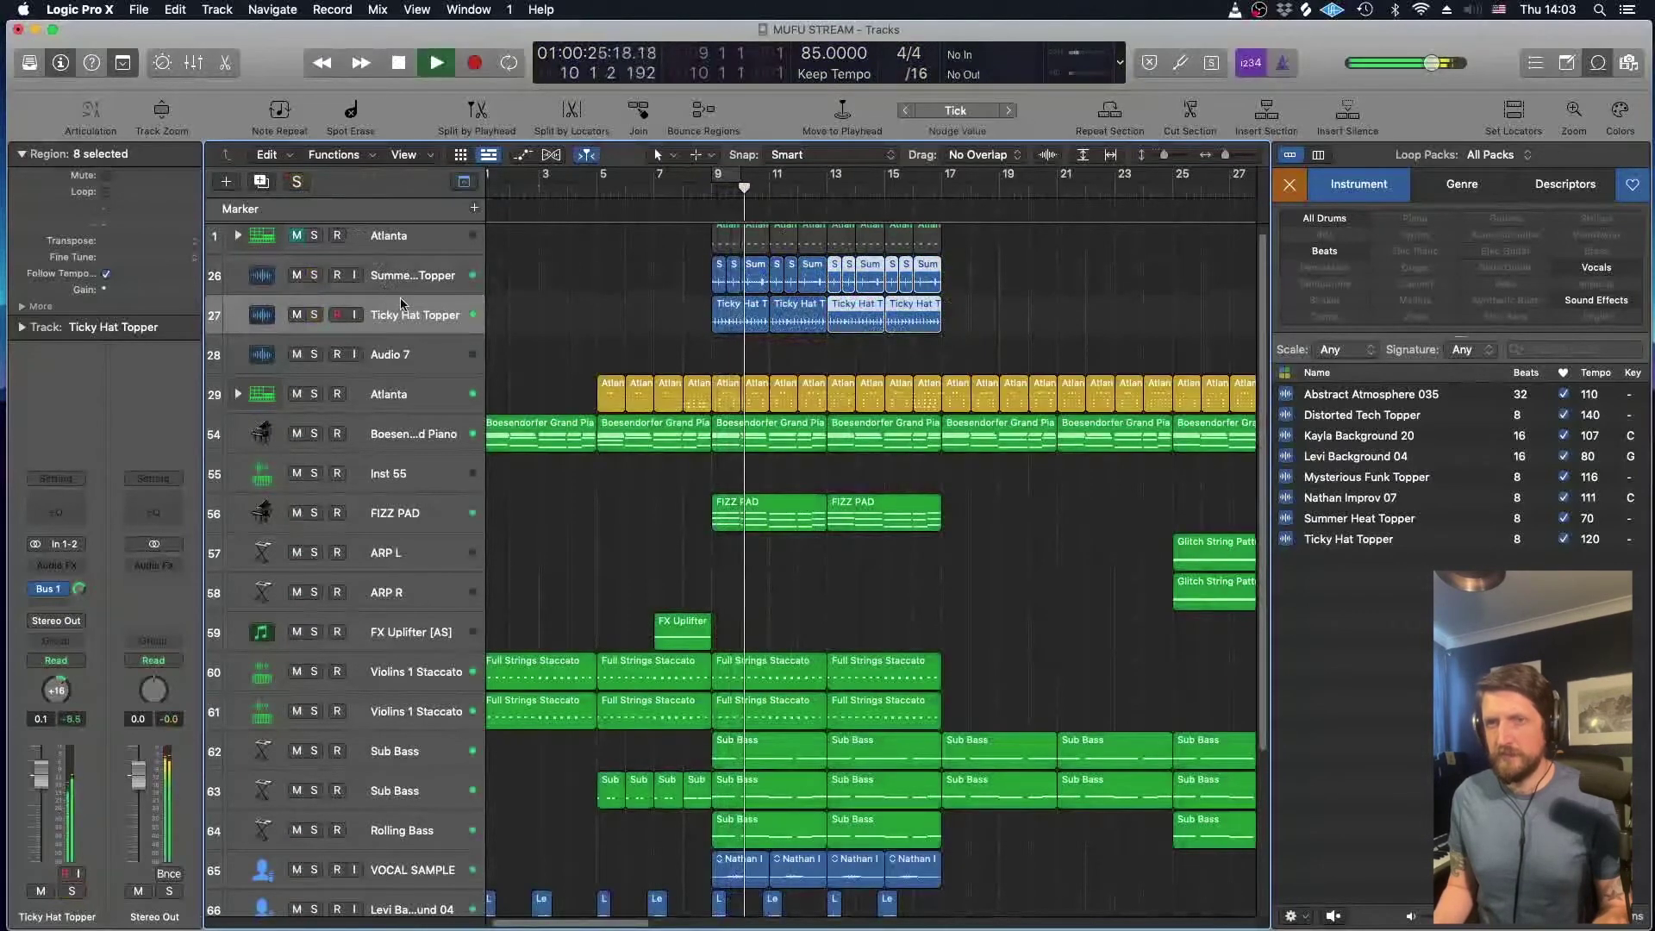
pyautogui.press('super+Down')
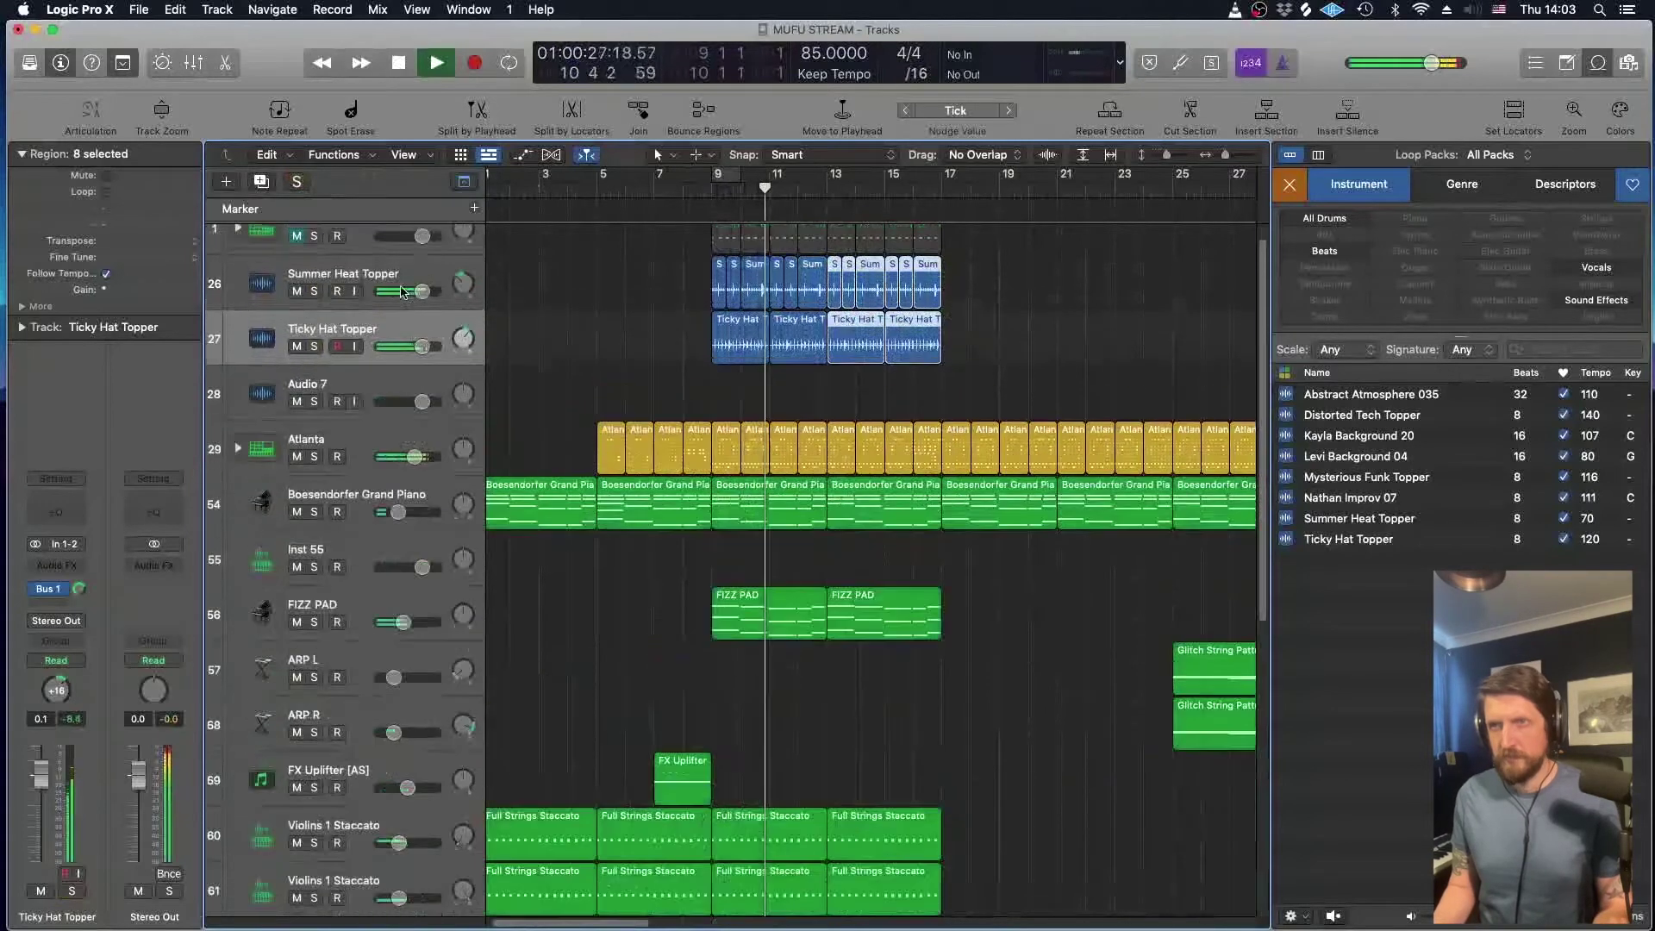
pyautogui.click(610, 328)
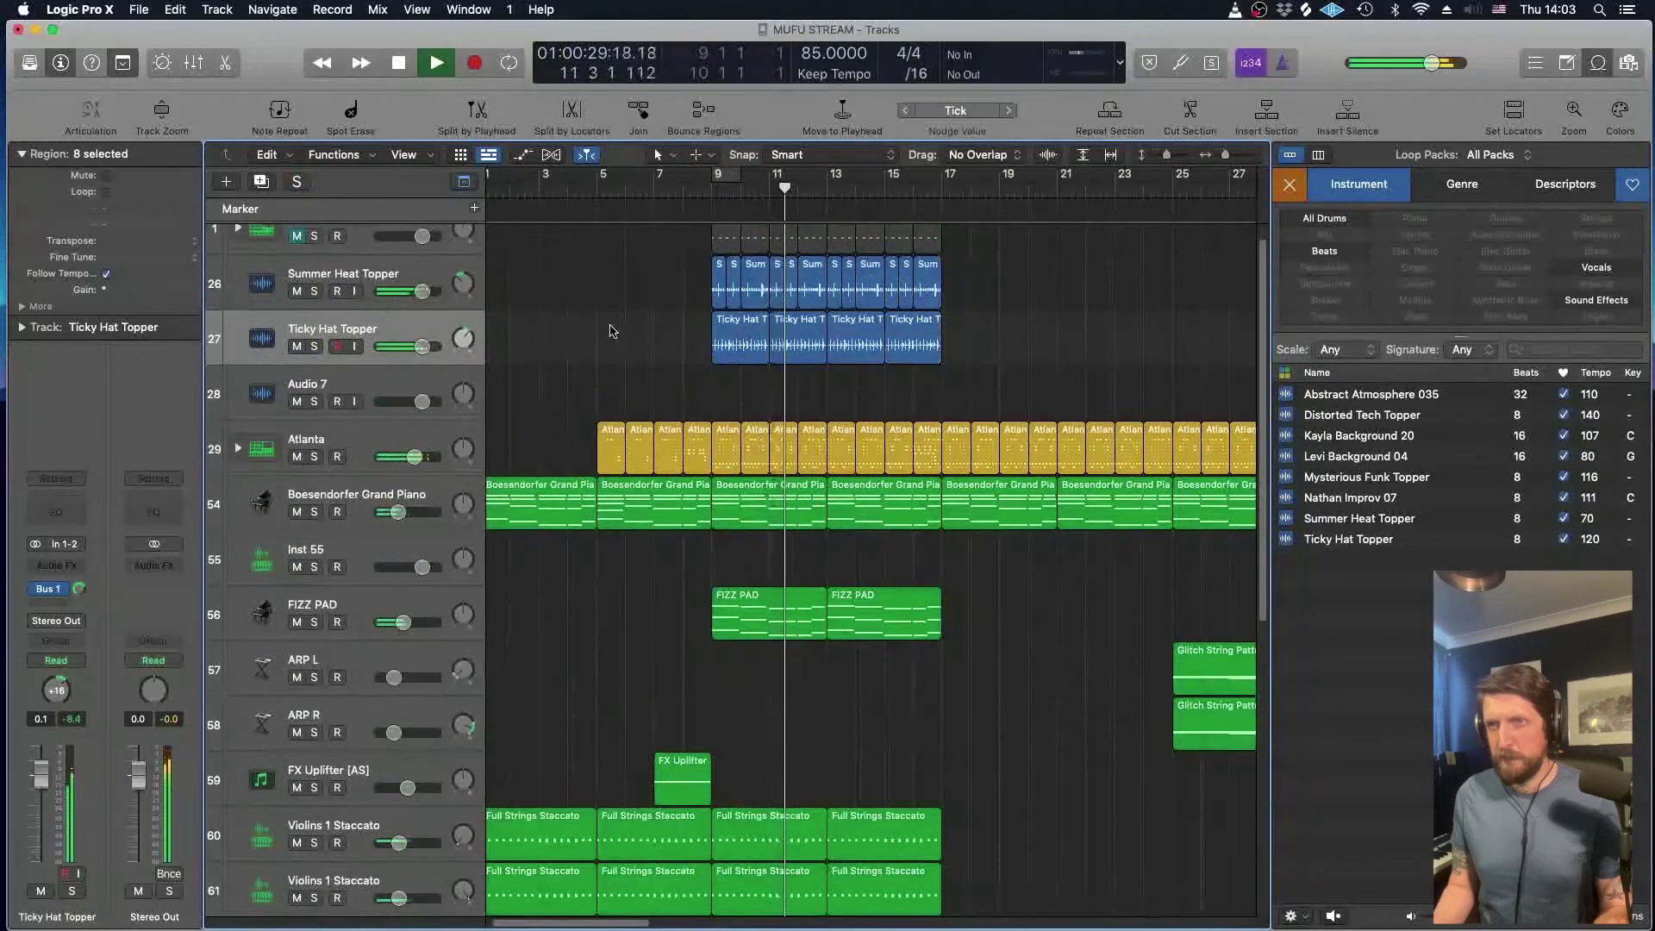
pyautogui.press('space')
pyautogui.press('super+Right')
pyautogui.press('super+Right')
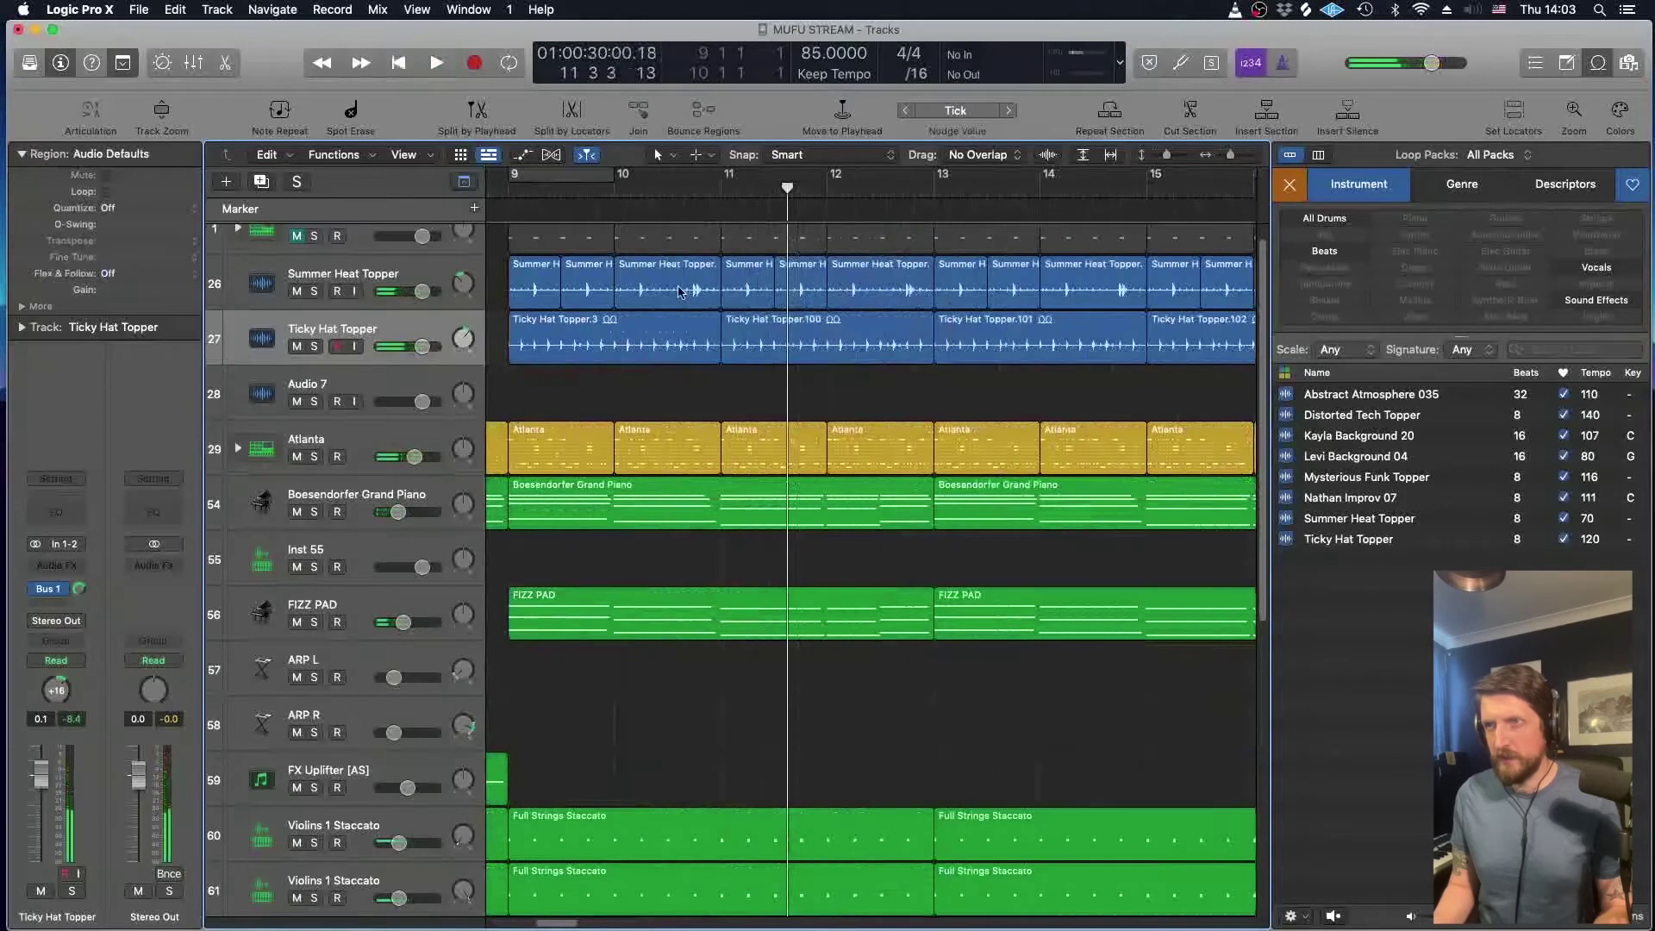
# Copy four Summer Heat Topper regions two beats later into the gaps and play them back.
pyautogui.click(682, 290)
pyautogui.keyDown('shift'); pyautogui.click(888, 293); pyautogui.keyUp('shift')
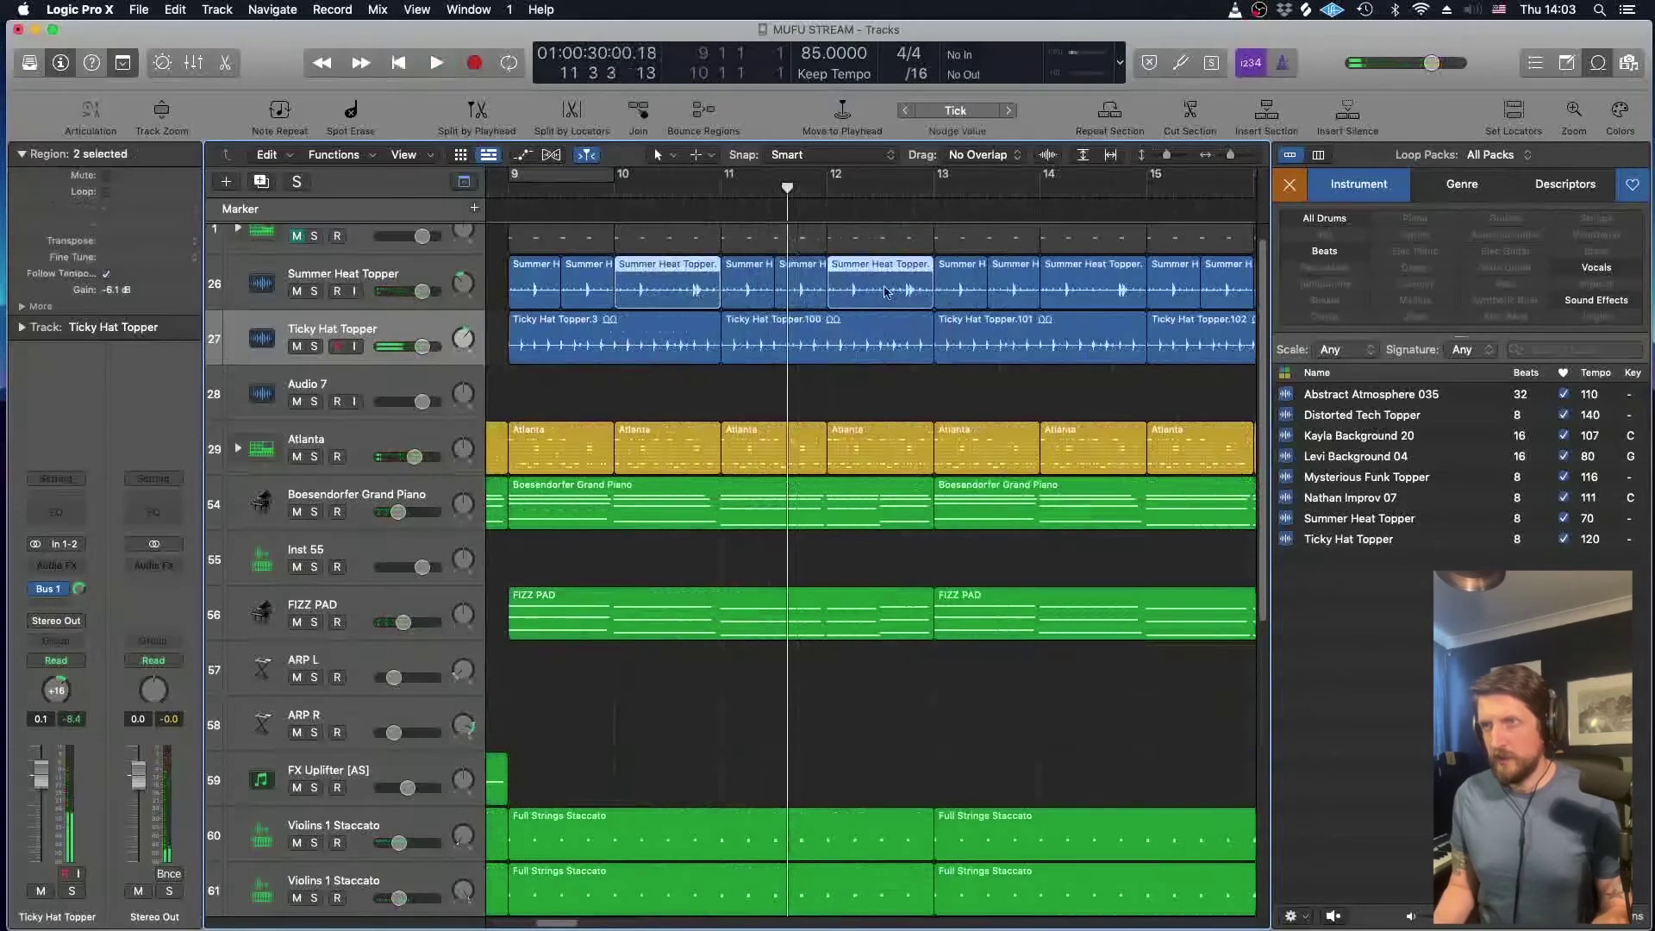
pyautogui.keyDown('shift'); pyautogui.click(1123, 283); pyautogui.keyUp('shift')
pyautogui.hscroll(3, 1155, 283)
pyautogui.keyDown('shift'); pyautogui.click(1158, 280); pyautogui.keyUp('shift')
pyautogui.hscroll(-6, 1158, 281)
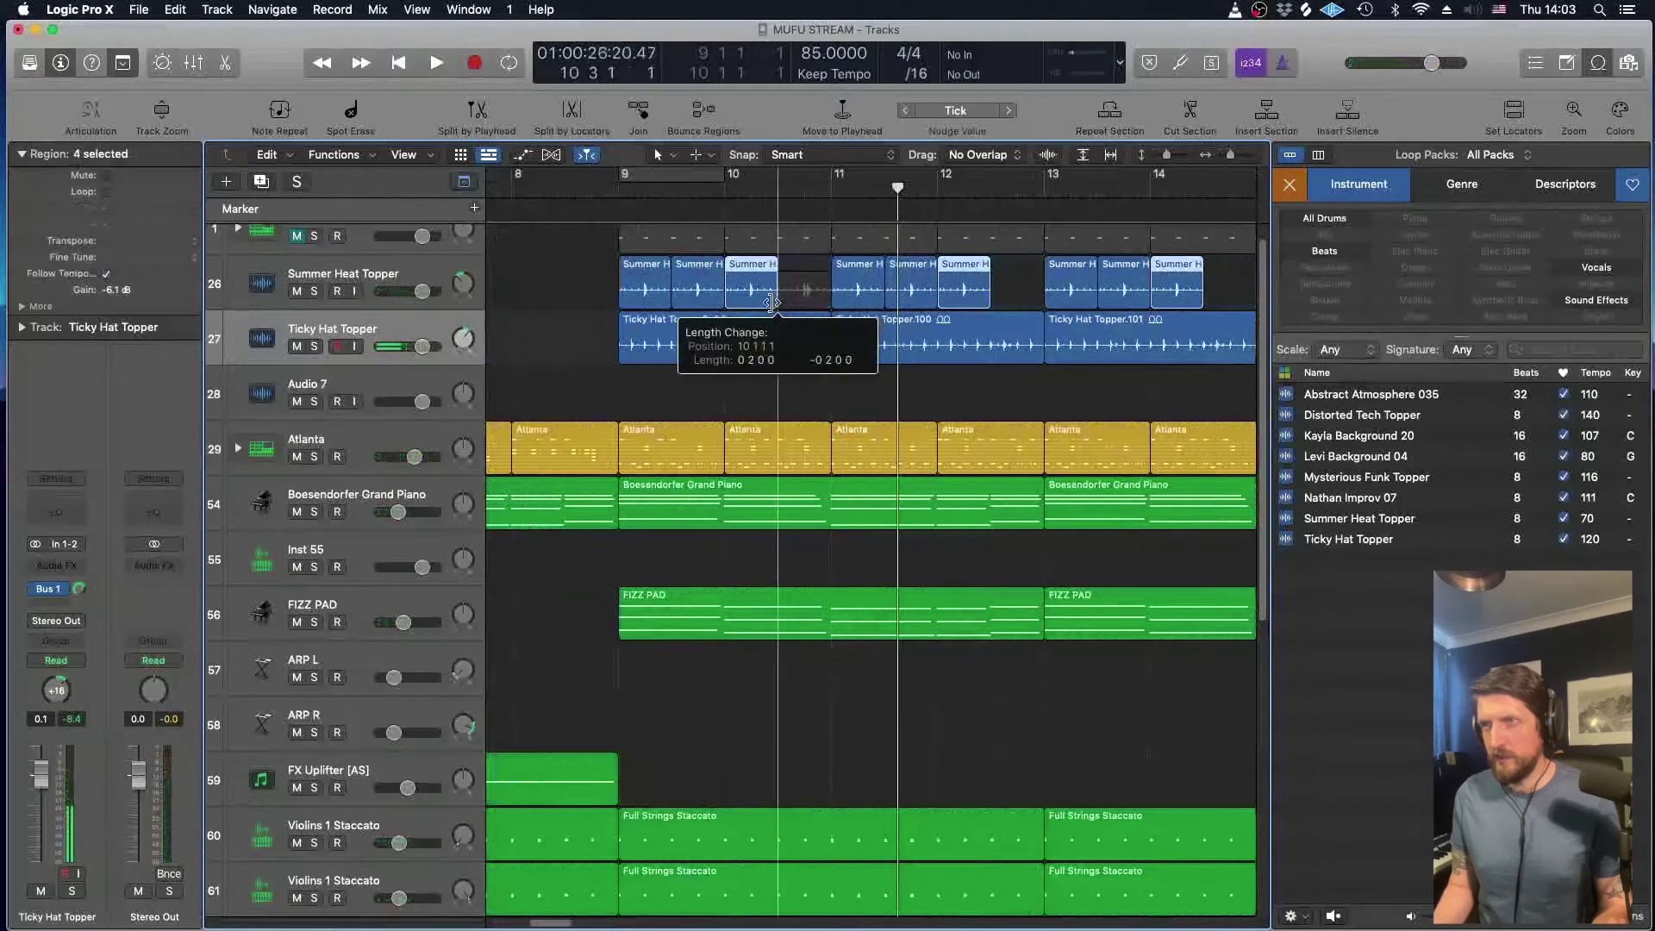
pyautogui.moveTo(748, 300); pyautogui.dragTo(802, 301)
pyautogui.click(613, 190)
pyautogui.press('space')
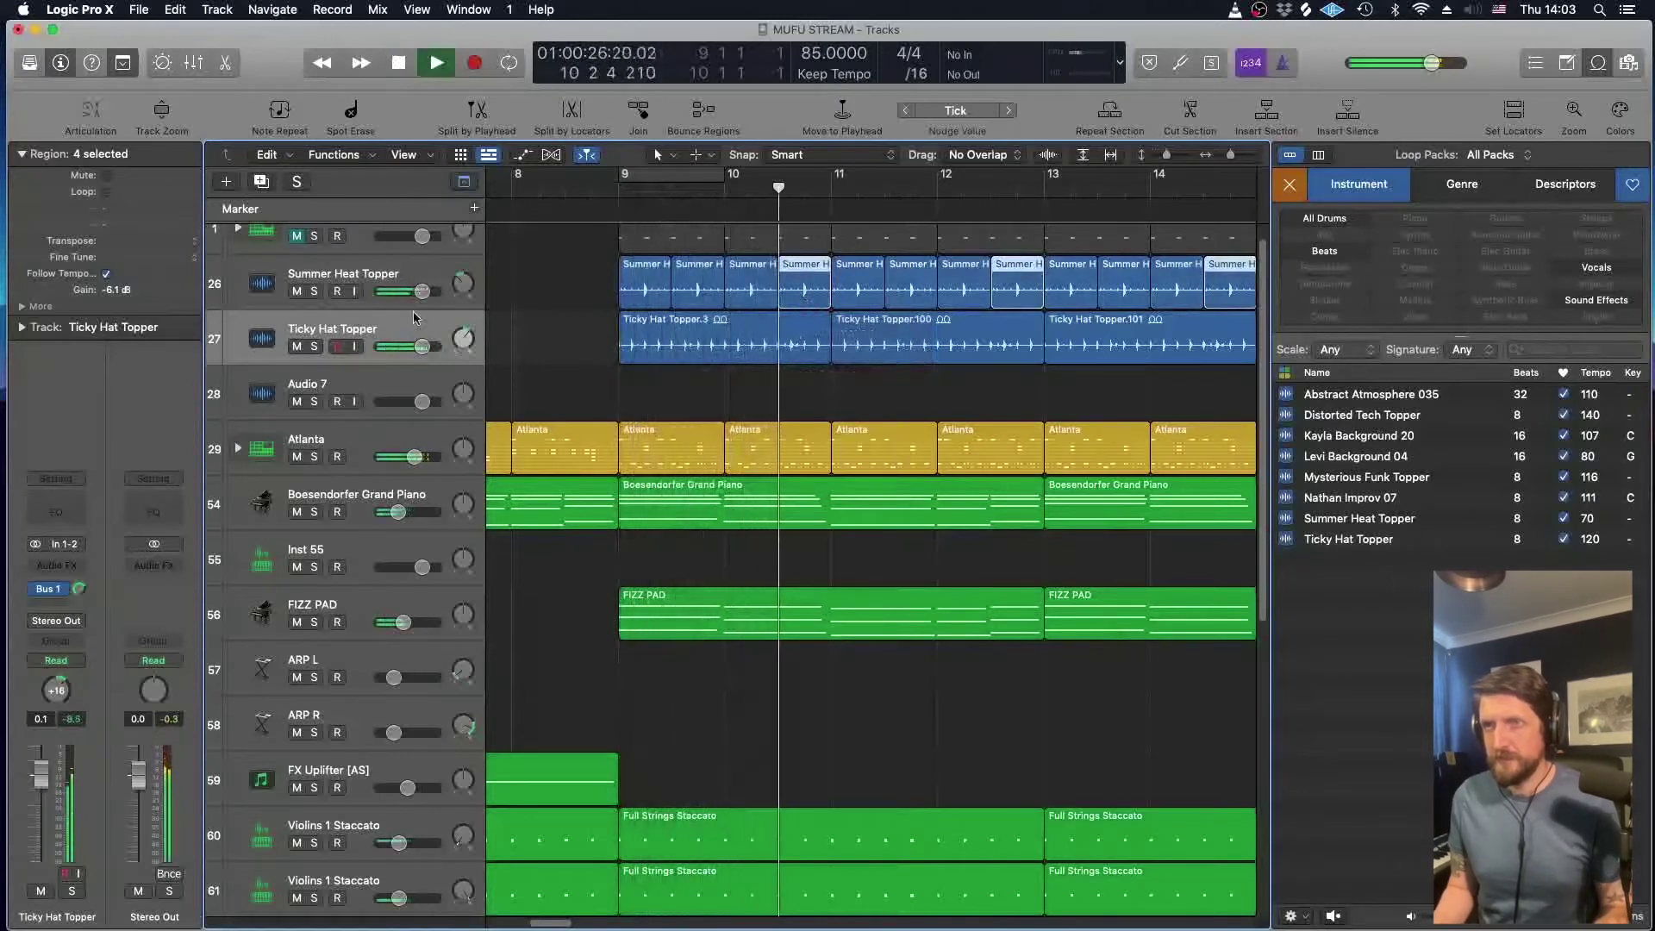
# Lower both topper tracks' volume to -5.5 dB.
pyautogui.keyDown('shift'); pyautogui.click(402, 275); pyautogui.keyUp('shift')
pyautogui.moveTo(421, 290); pyautogui.dragTo(412, 291)
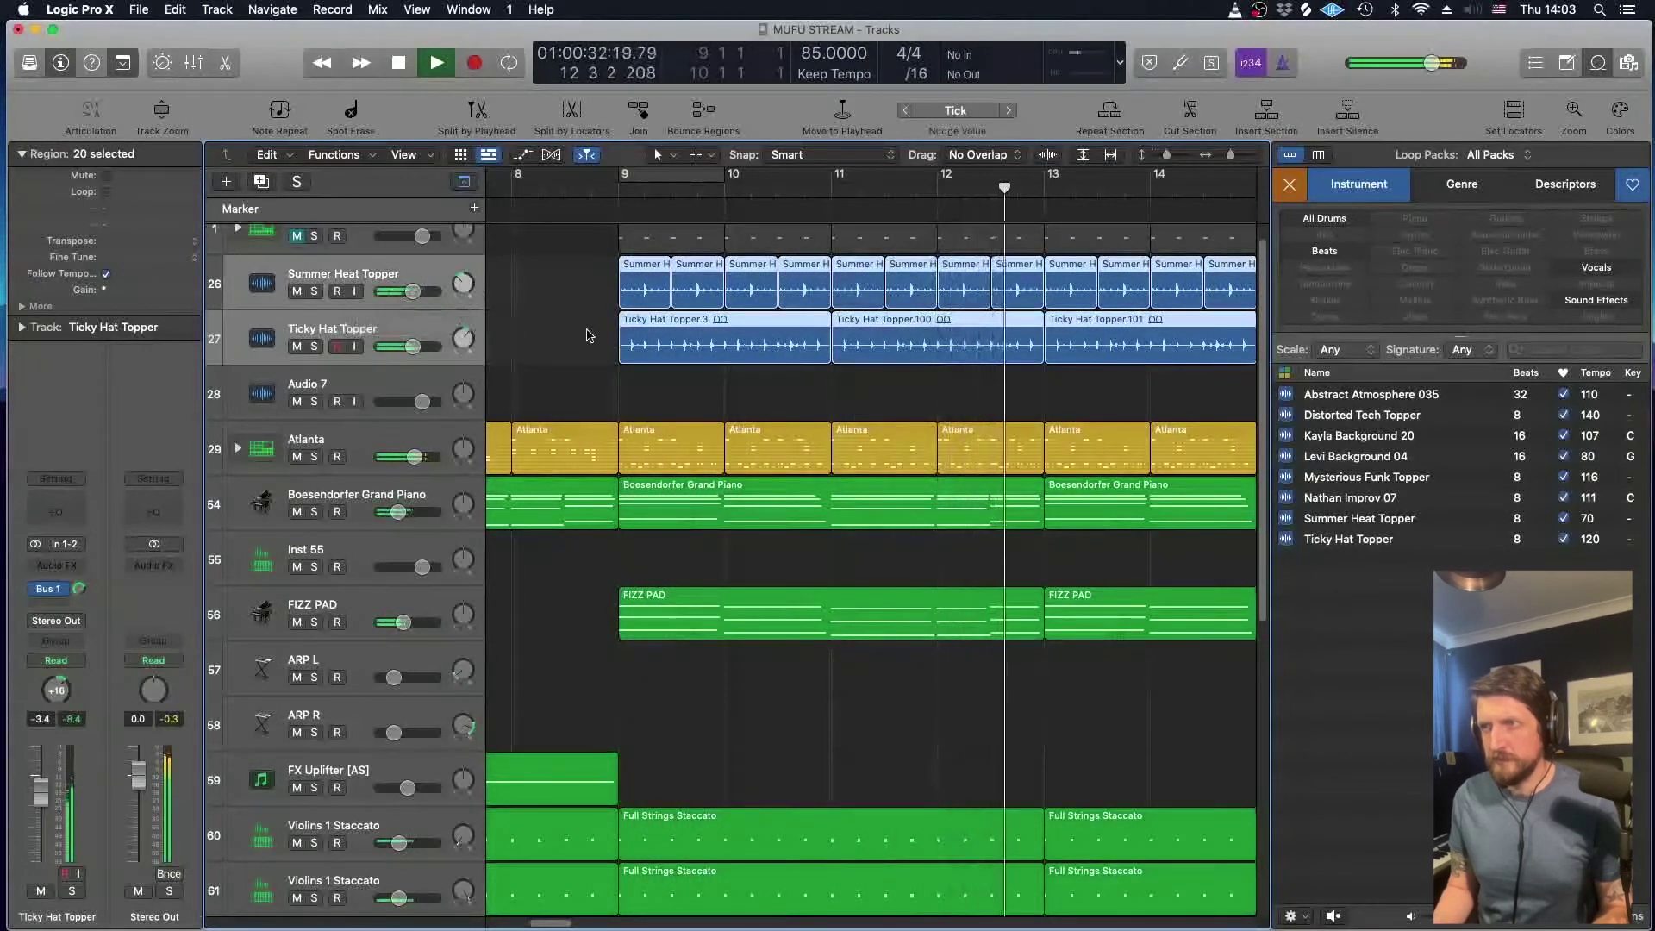
pyautogui.moveTo(412, 291); pyautogui.dragTo(408, 291)
pyautogui.click(239, 449)
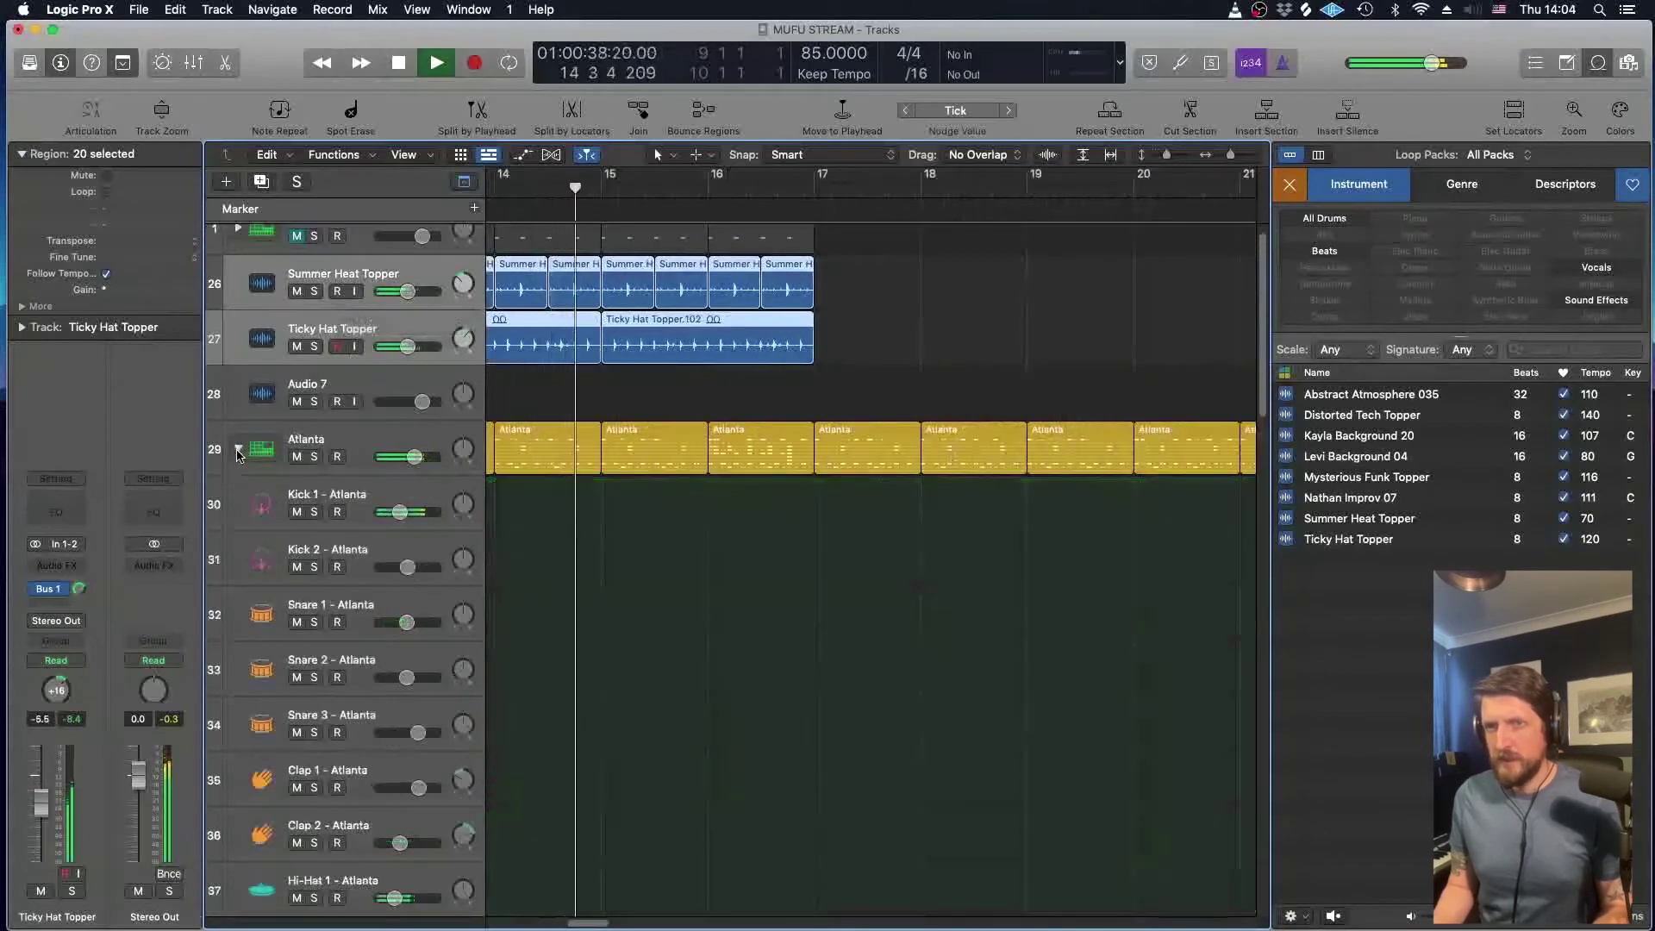
# Raise the Hi-Hat 1 - Atlanta kit track's volume to -7.0 dB while the drums play.
pyautogui.press('space')
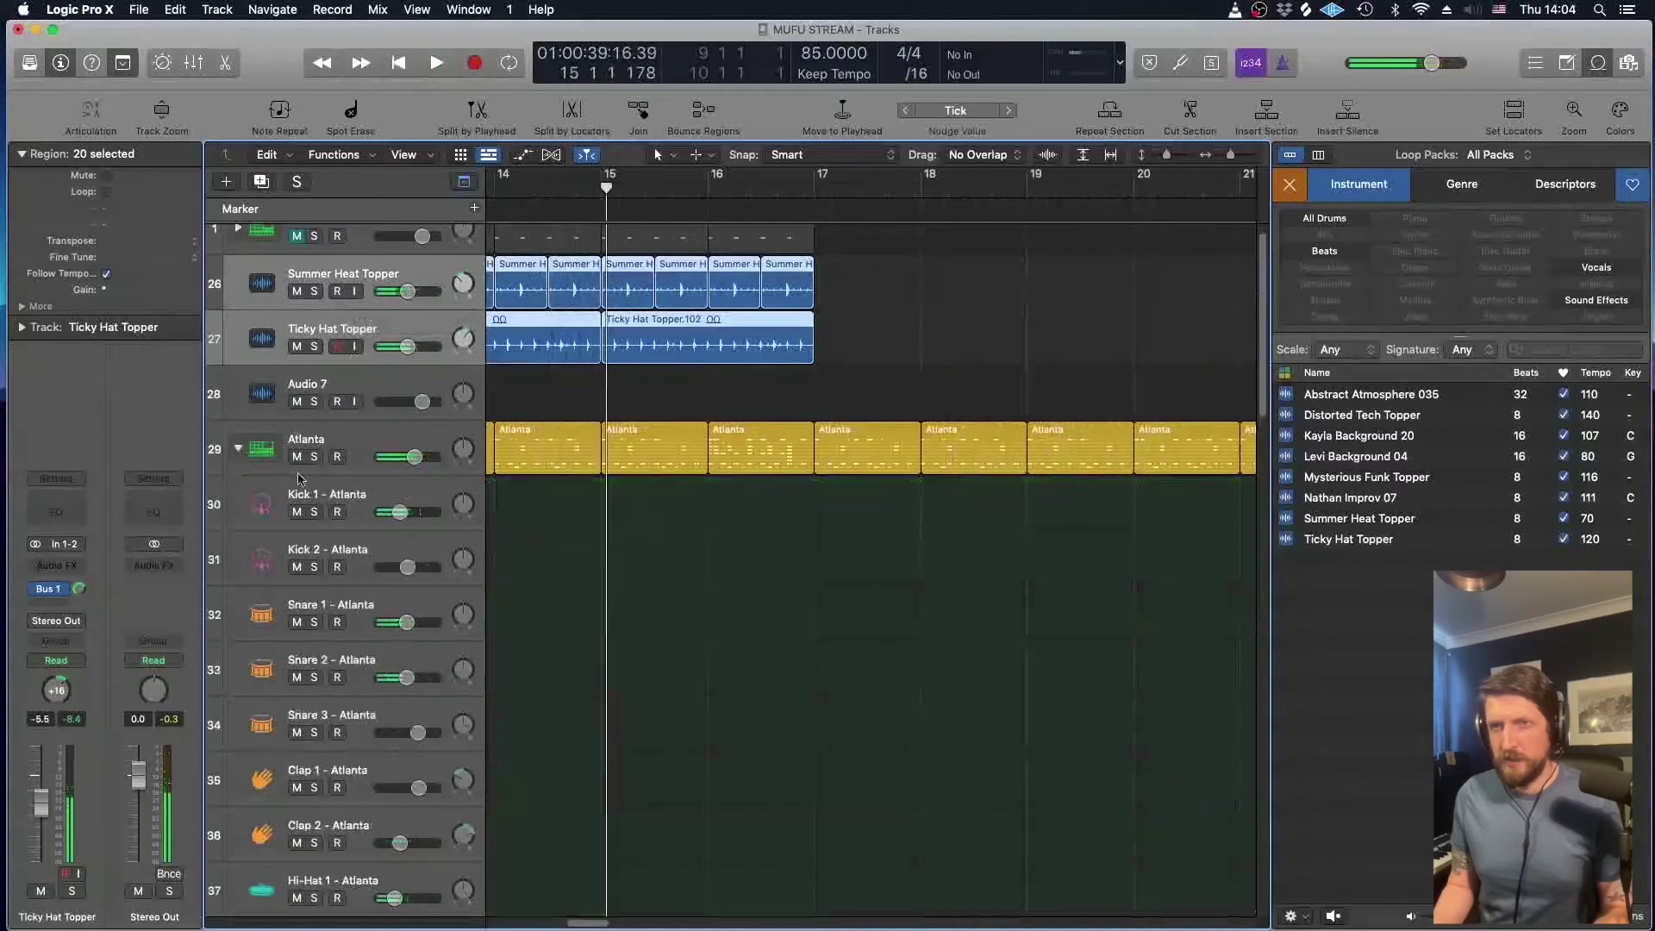
pyautogui.scroll(-5, 348, 595)
pyautogui.scroll(5, 347, 595)
pyautogui.scroll(-3, 347, 595)
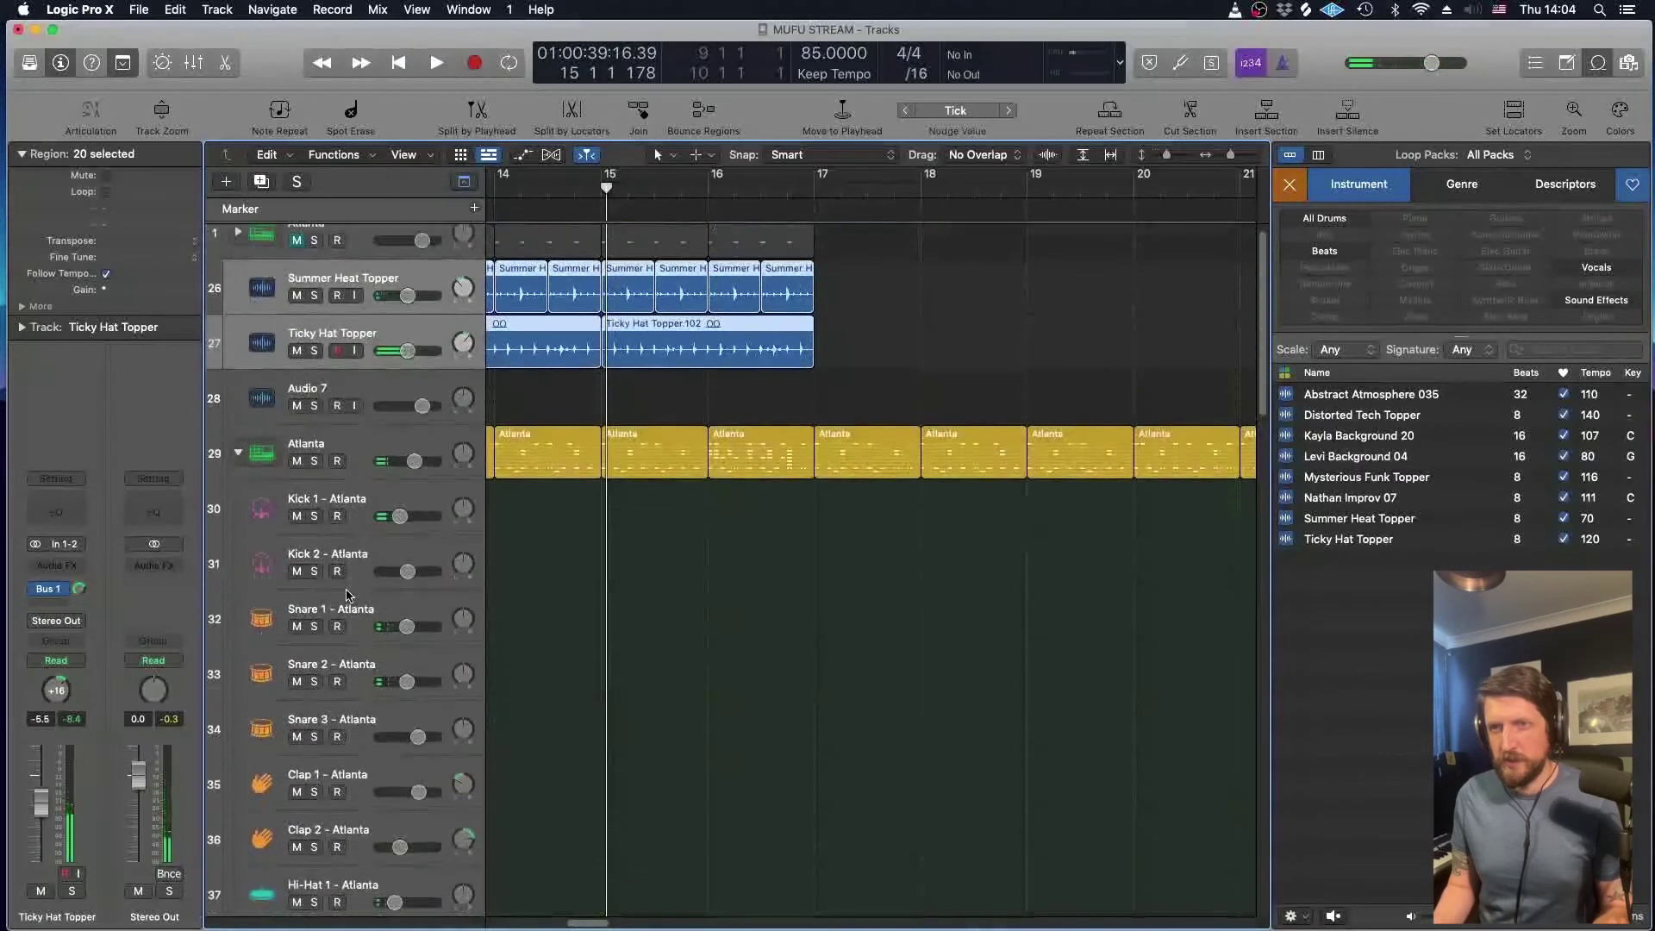
pyautogui.scroll(-2, 348, 595)
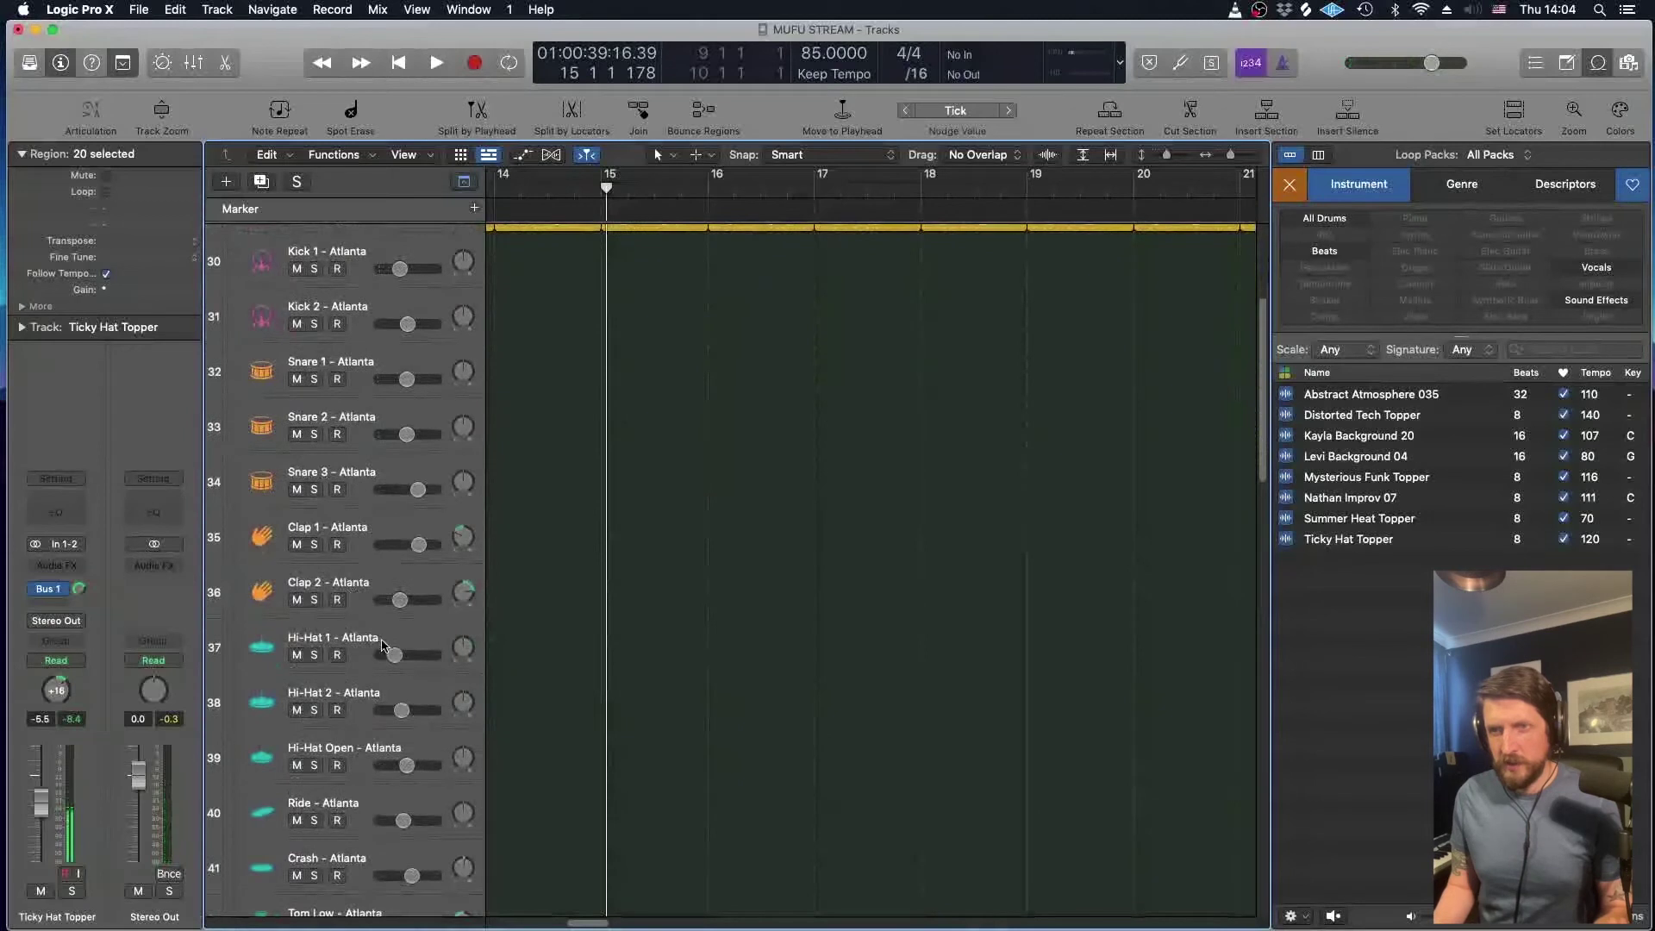
pyautogui.press('space')
pyautogui.moveTo(399, 655); pyautogui.dragTo(405, 656)
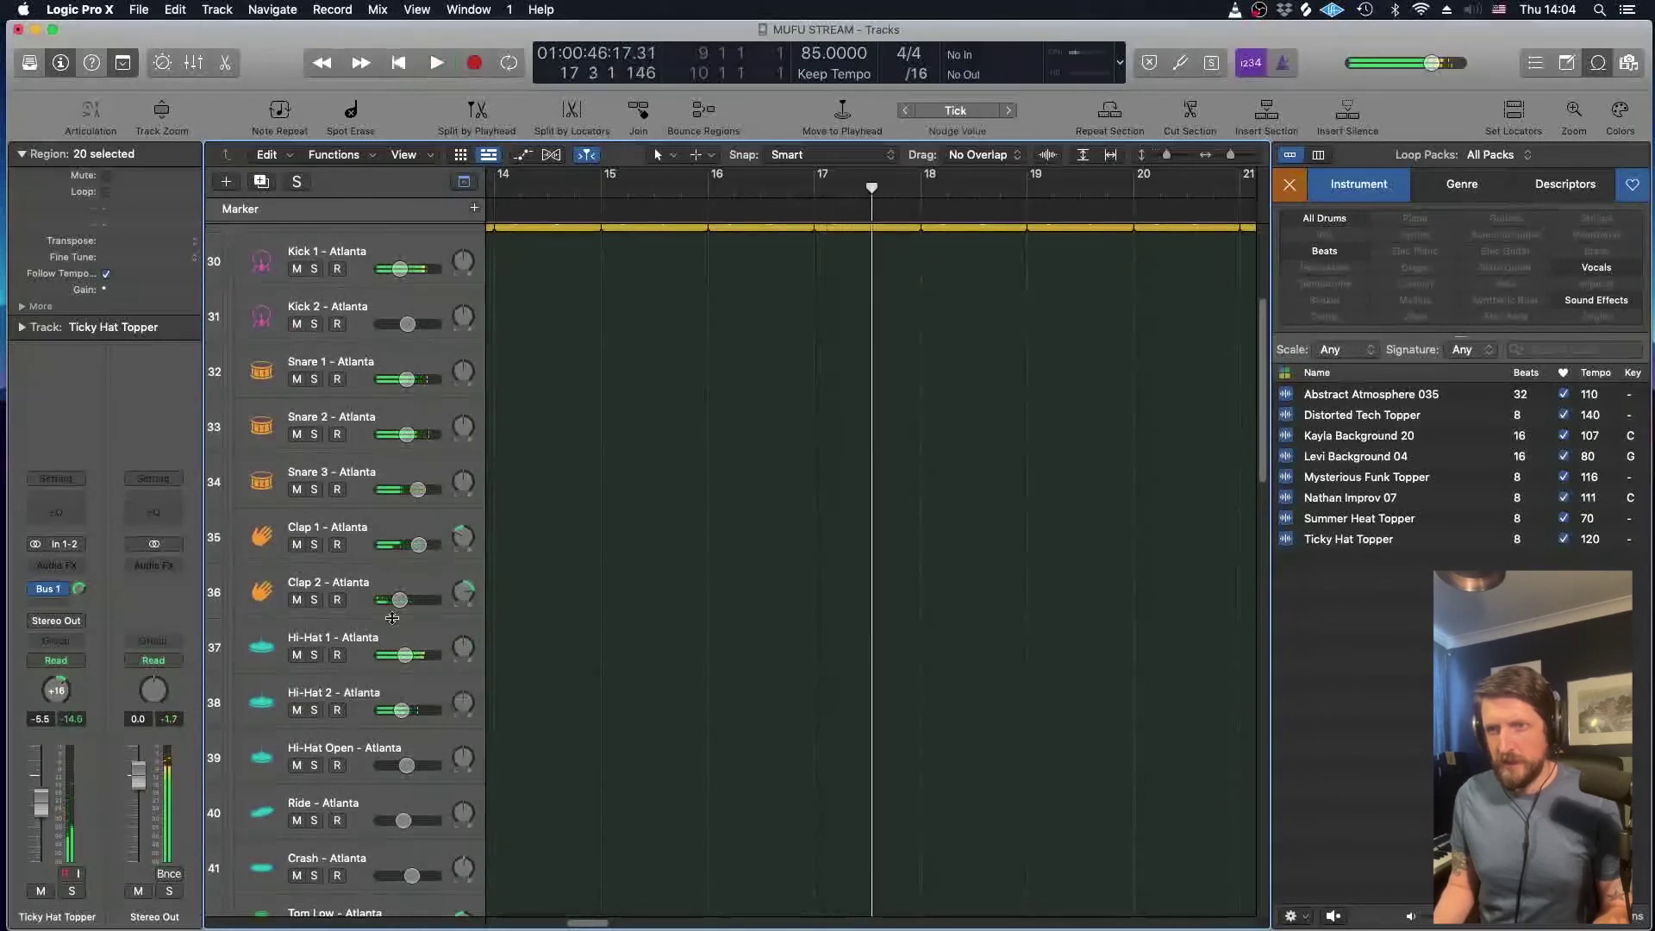
pyautogui.click(390, 636)
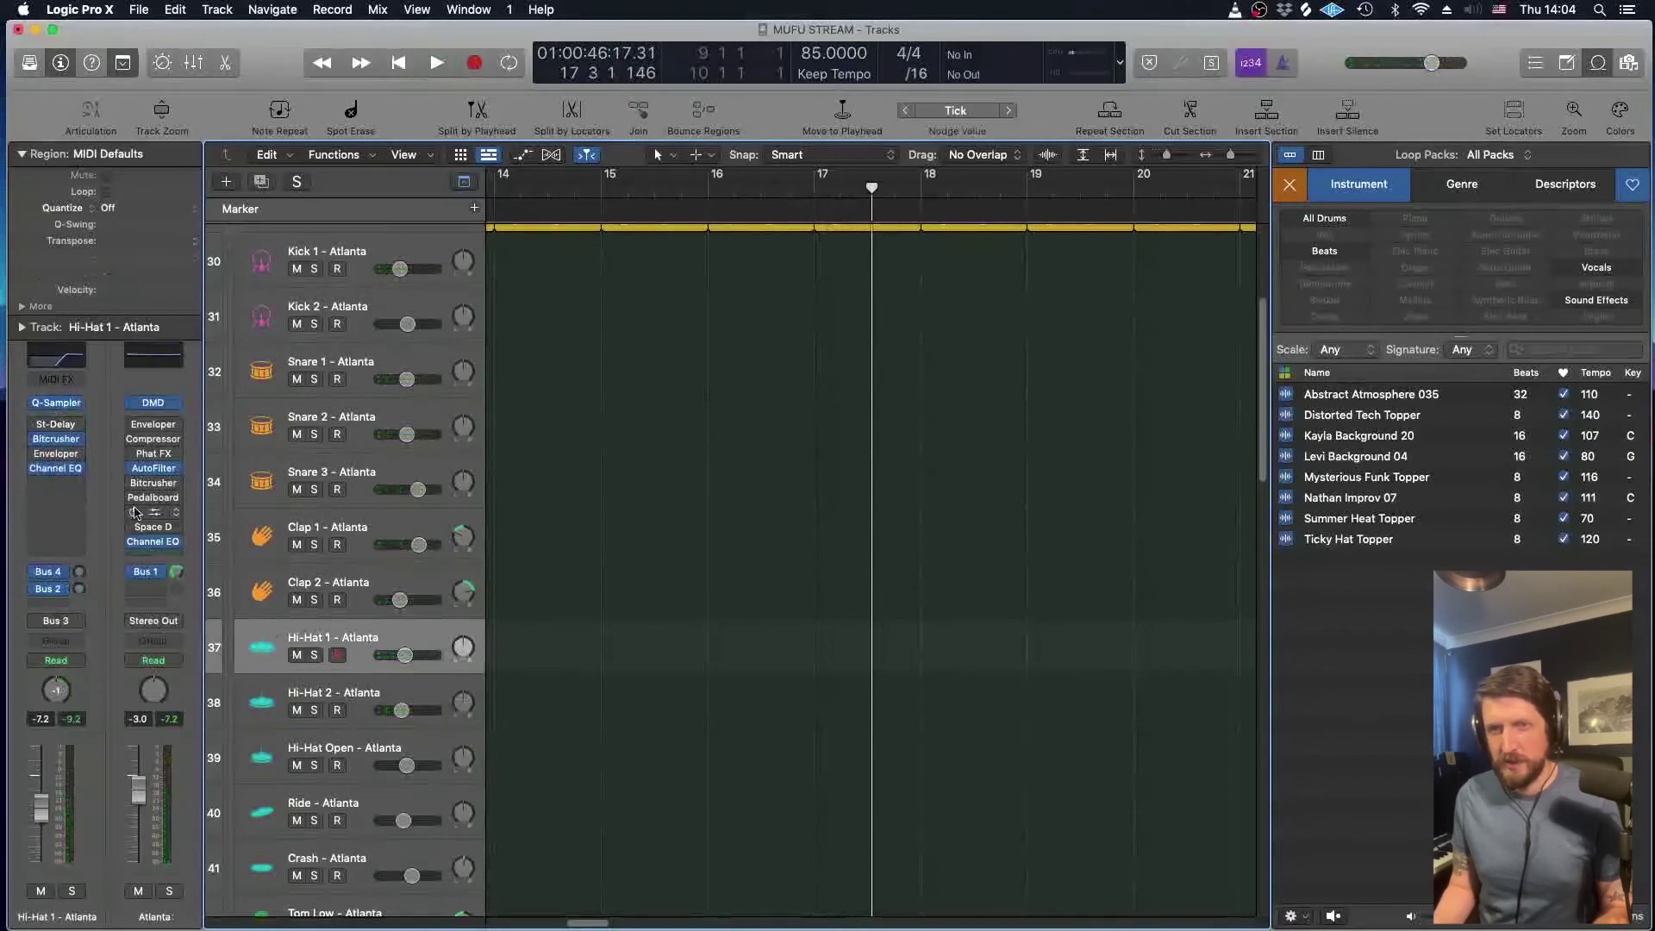
# Select Snare 2 - Atlanta and confirm its third send goes to the REVERB 2 bus.
pyautogui.press('space')
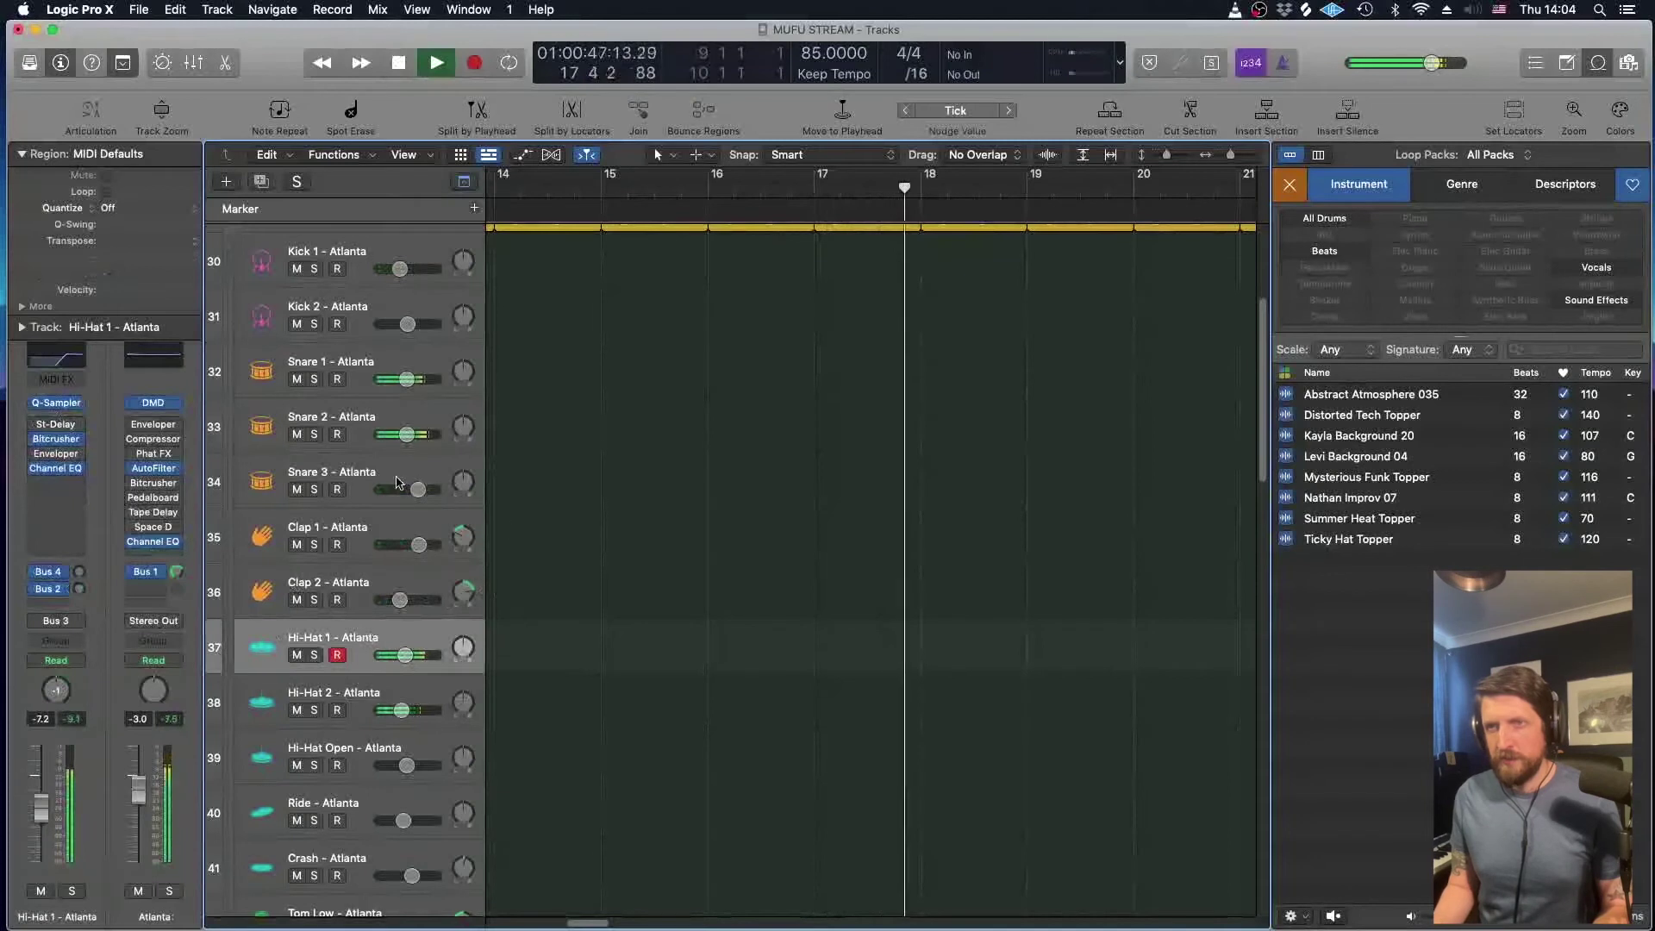
pyautogui.press('space')
pyautogui.click(362, 415)
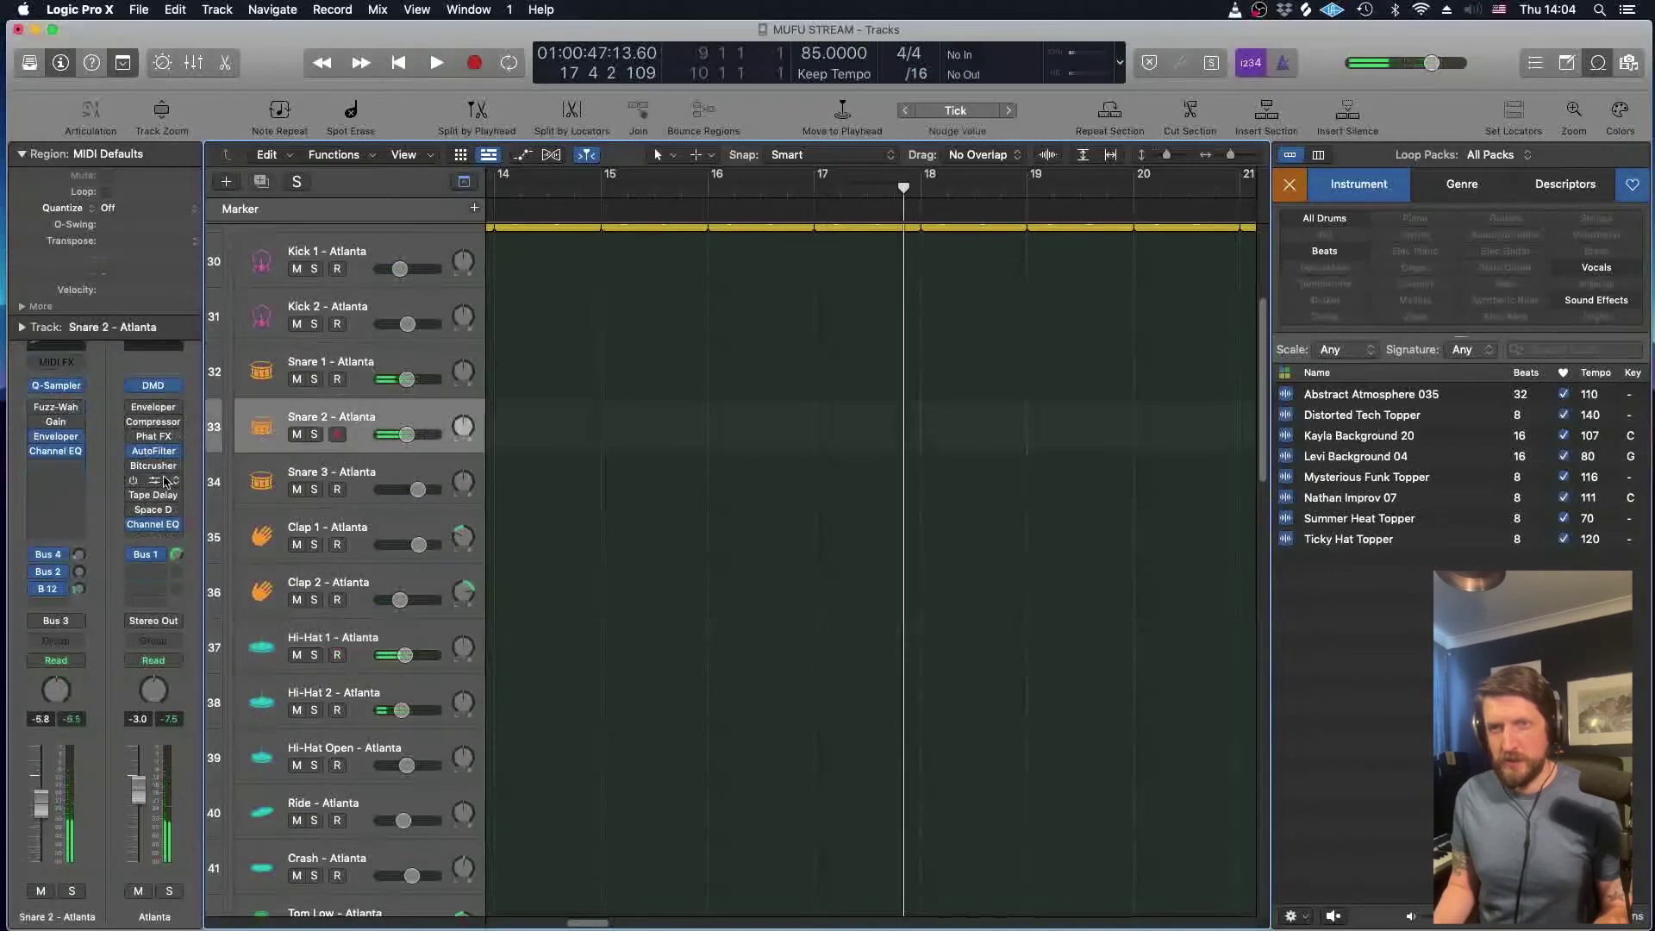
pyautogui.click(51, 590)
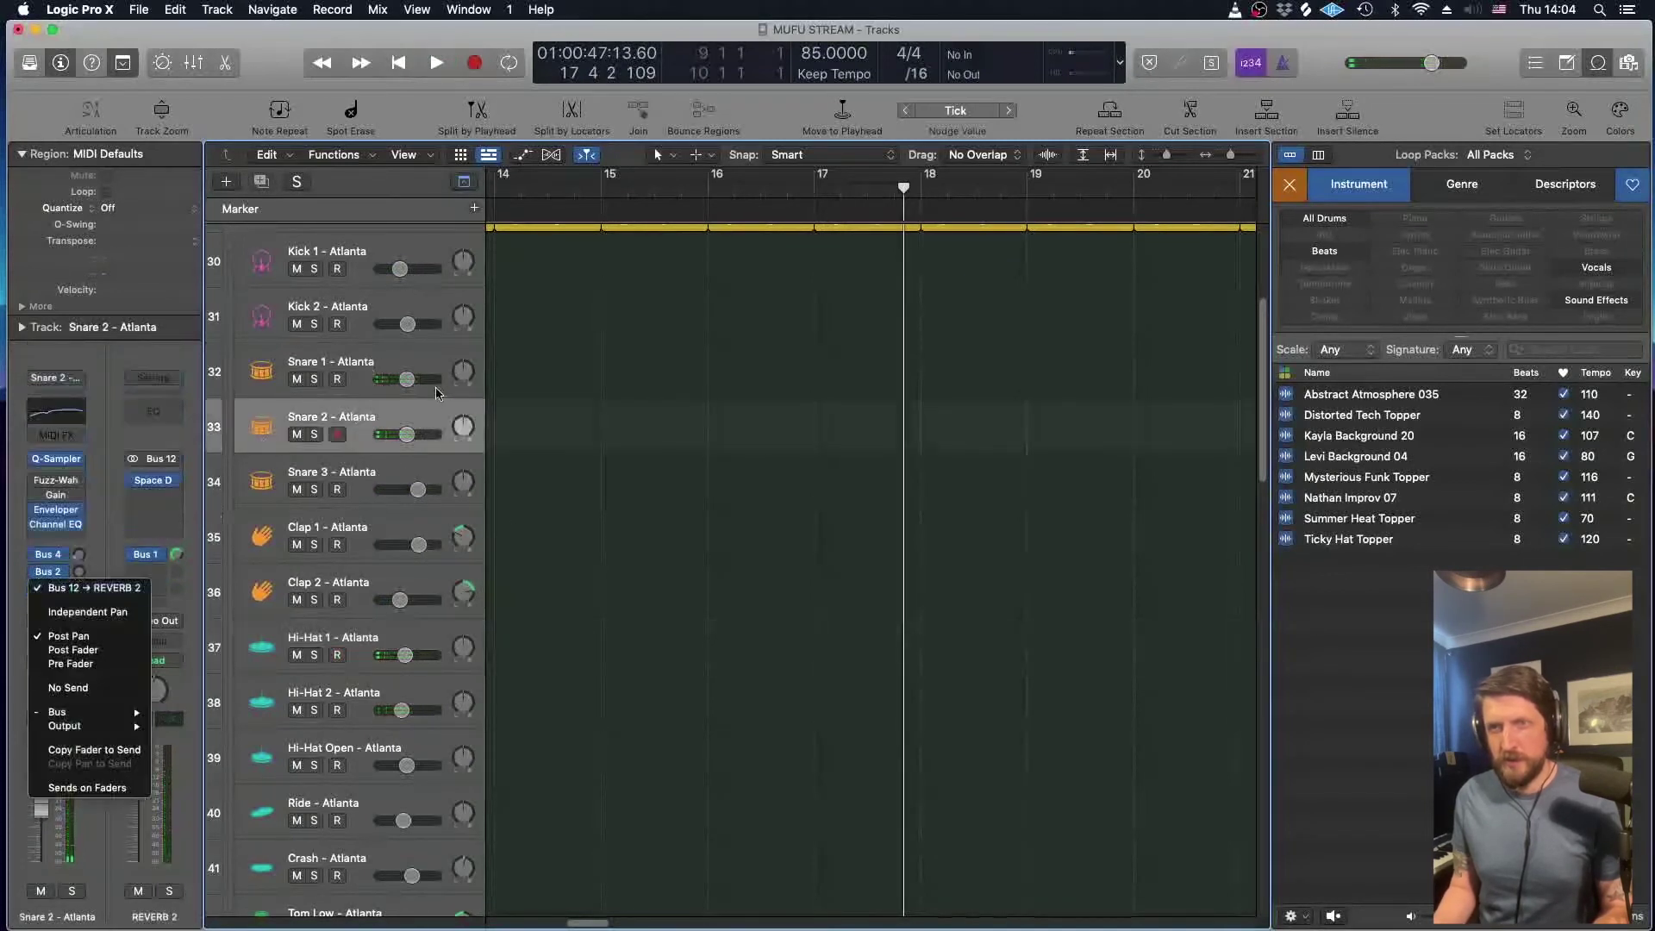
pyautogui.click(812, 188)
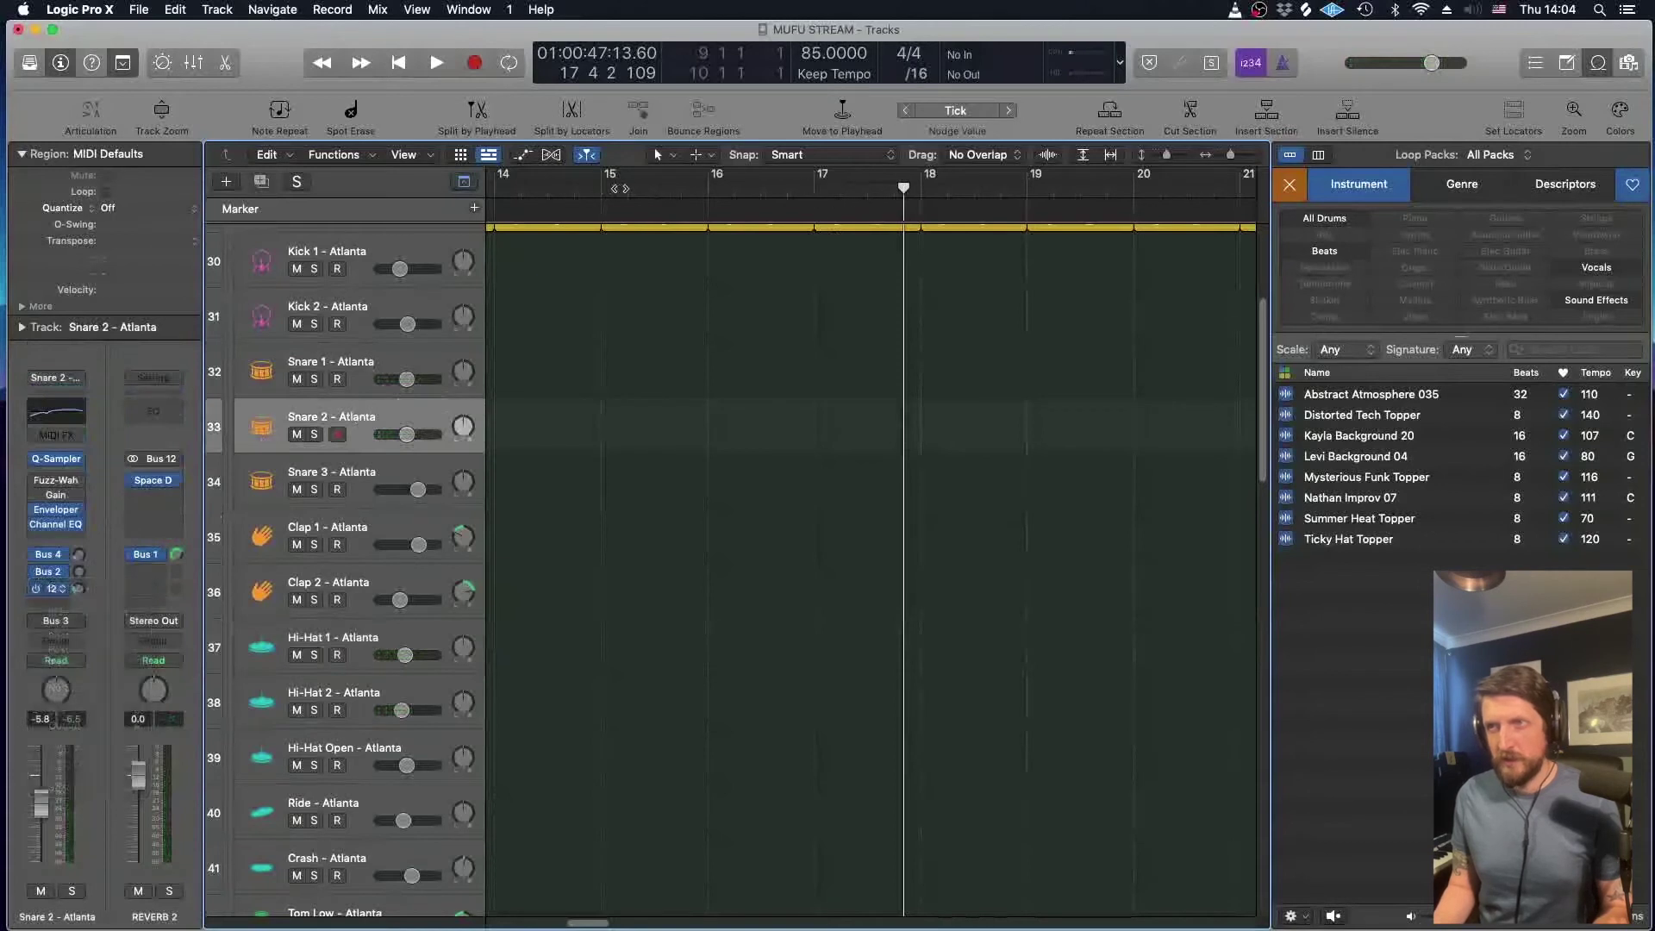
# Play from bar 15 with Snare 2 soloed to hear its reverb, then zoom to fit the arrangement.
pyautogui.click(601, 188)
pyautogui.press('space')
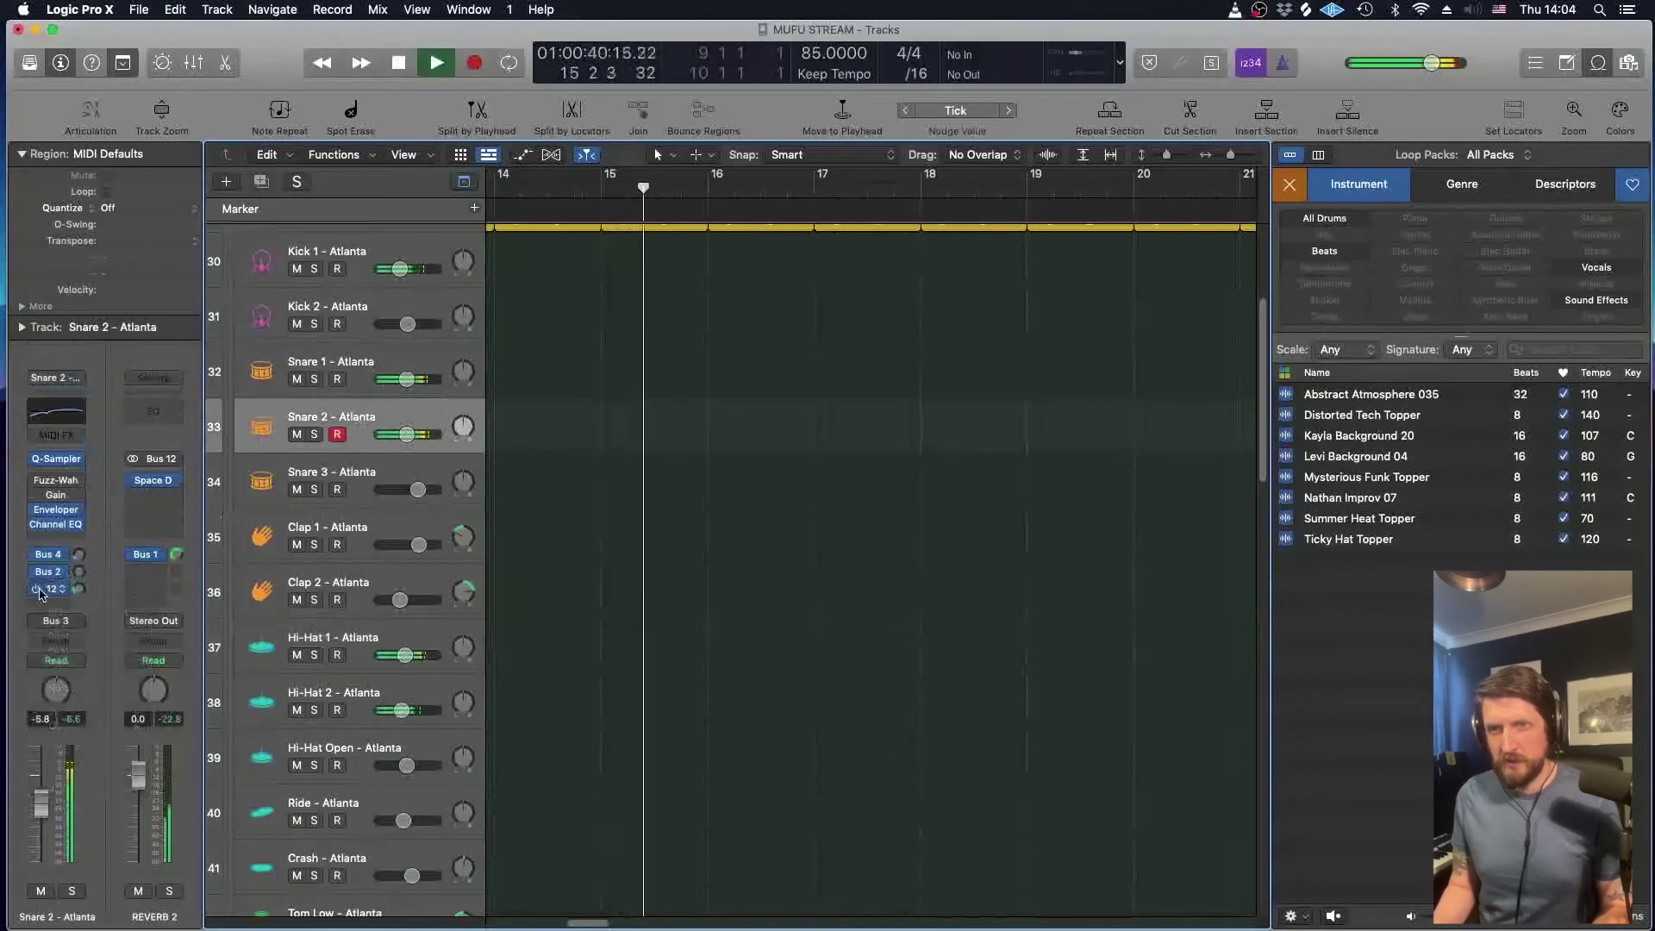
pyautogui.click(315, 437)
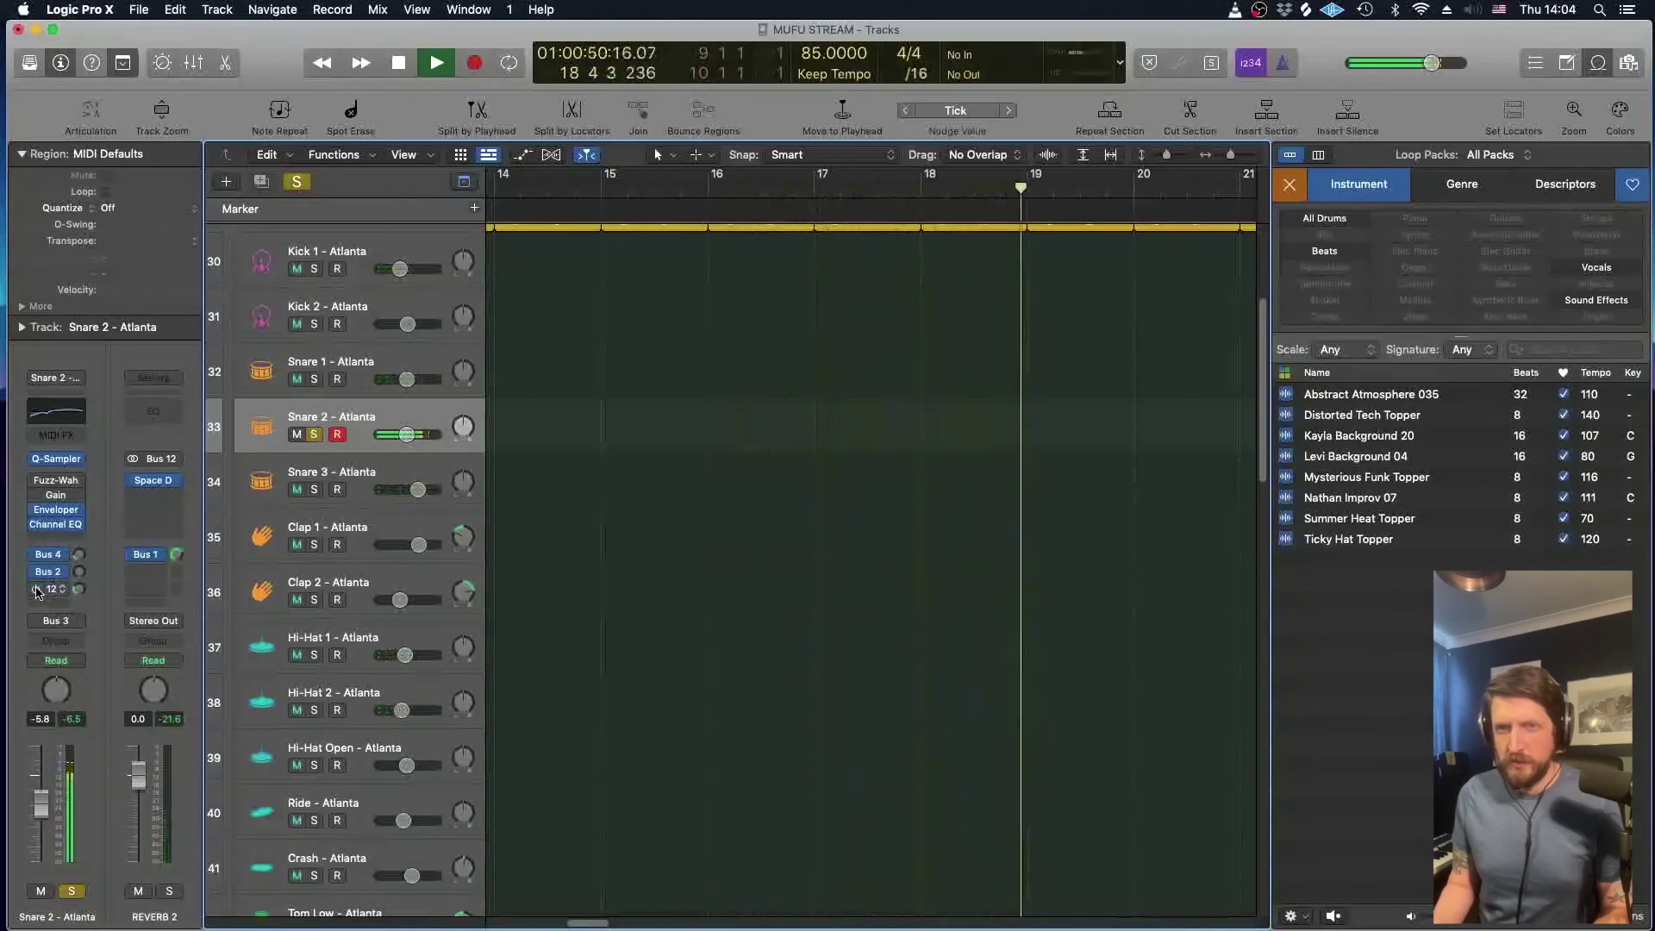
pyautogui.press('space')
pyautogui.press('z')
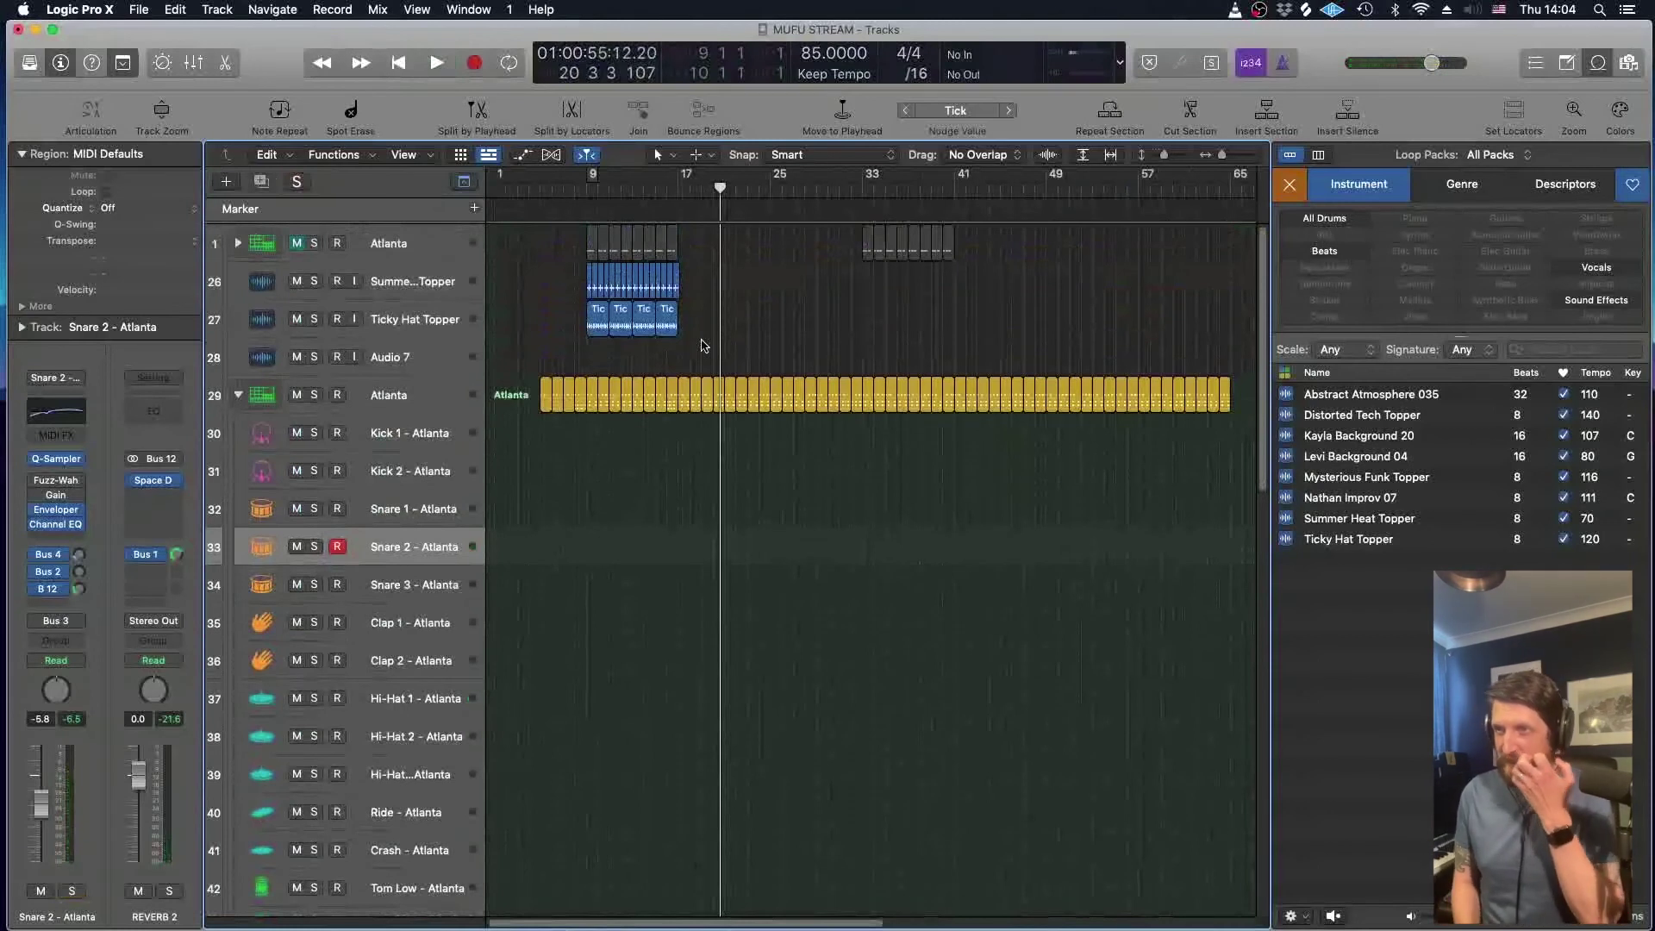
# Hide the Loop Browser, zoom out, and collapse the Atlanta stack to reveal piano, bass and vocal tracks.
pyautogui.click(1629, 62)
pyautogui.keyDown('ctrl'); pyautogui.keyDown('alt'); pyautogui.click(942, 304); pyautogui.keyUp('alt'); pyautogui.keyUp('ctrl')
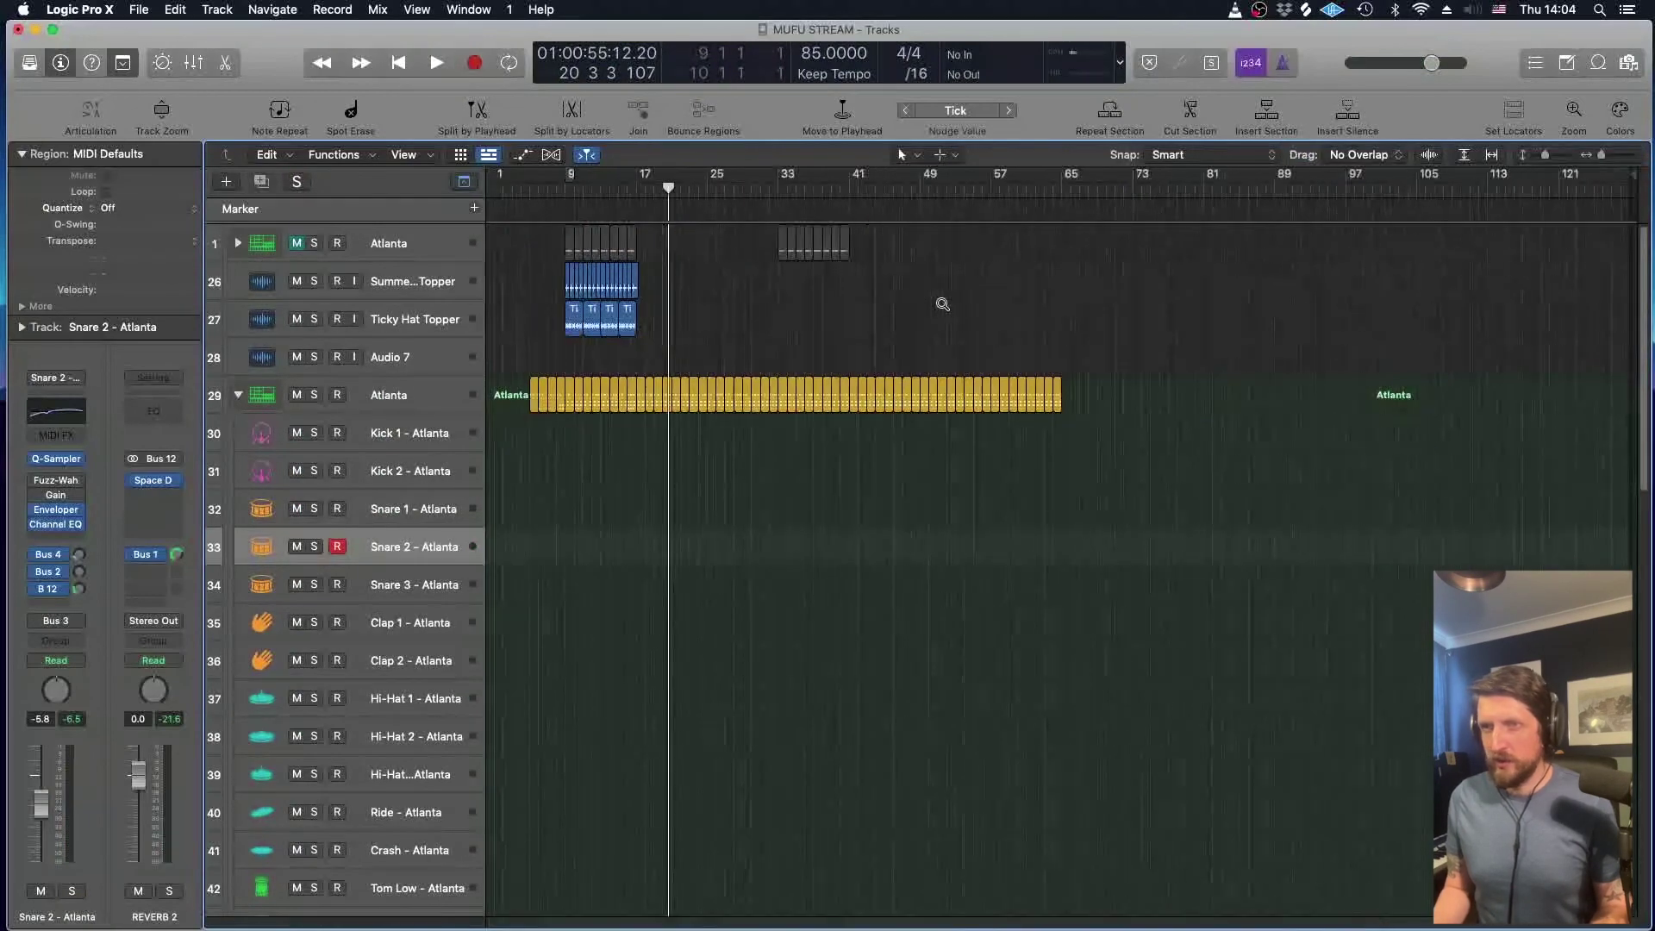
pyautogui.click(238, 396)
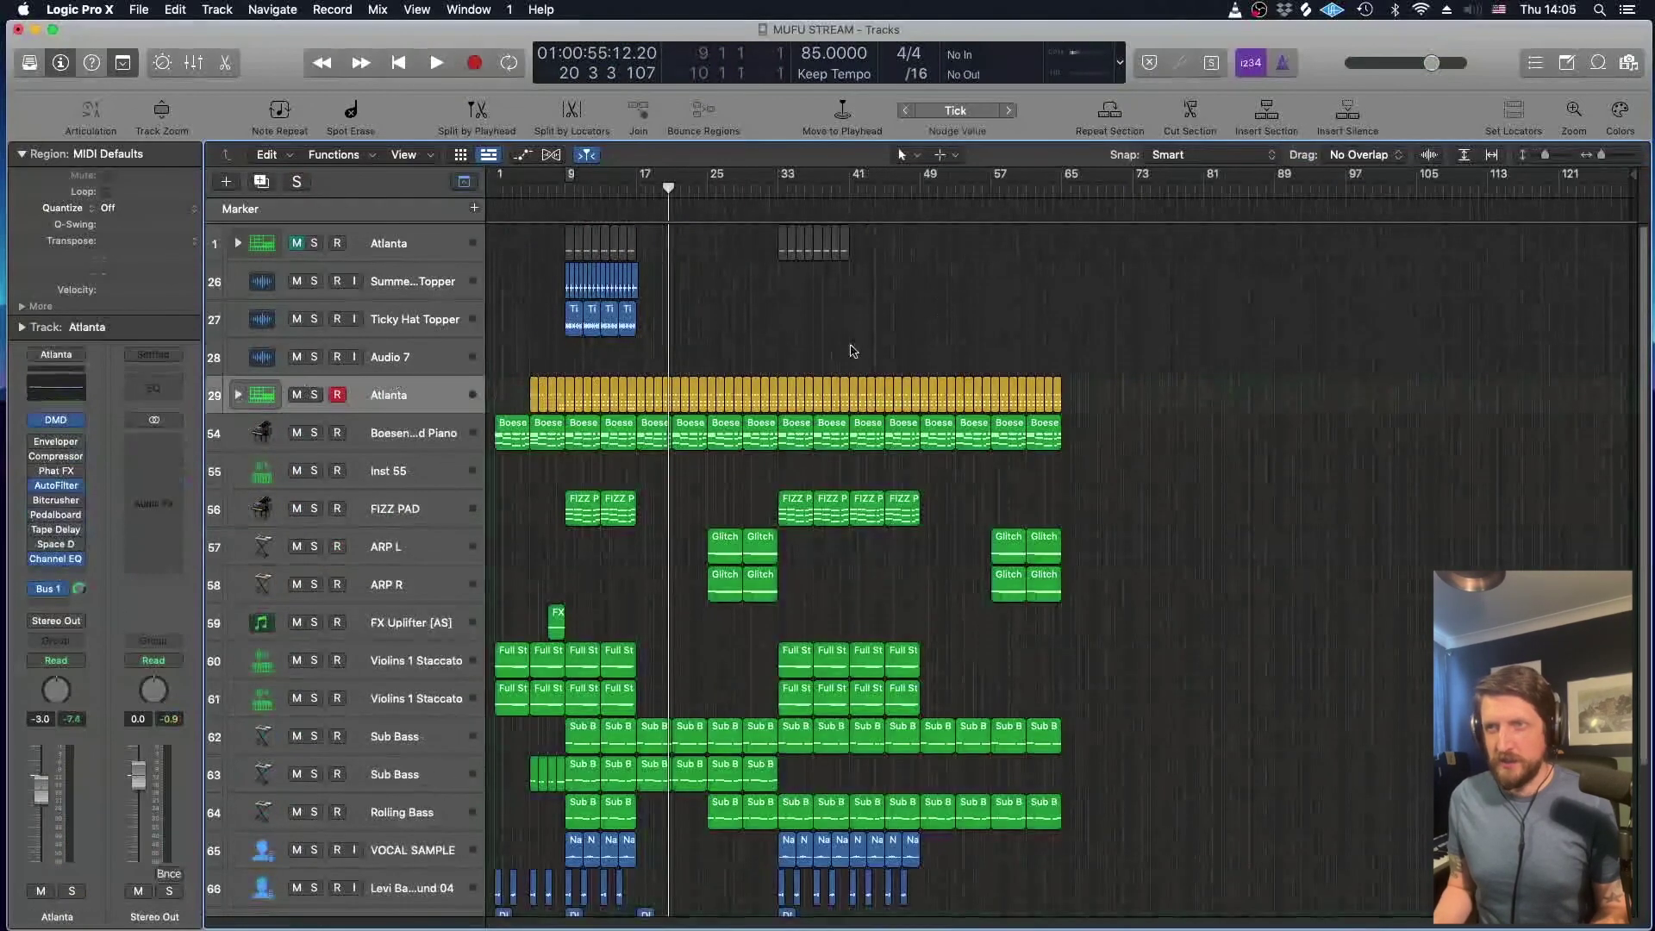
pyautogui.scroll(-5, 741, 506)
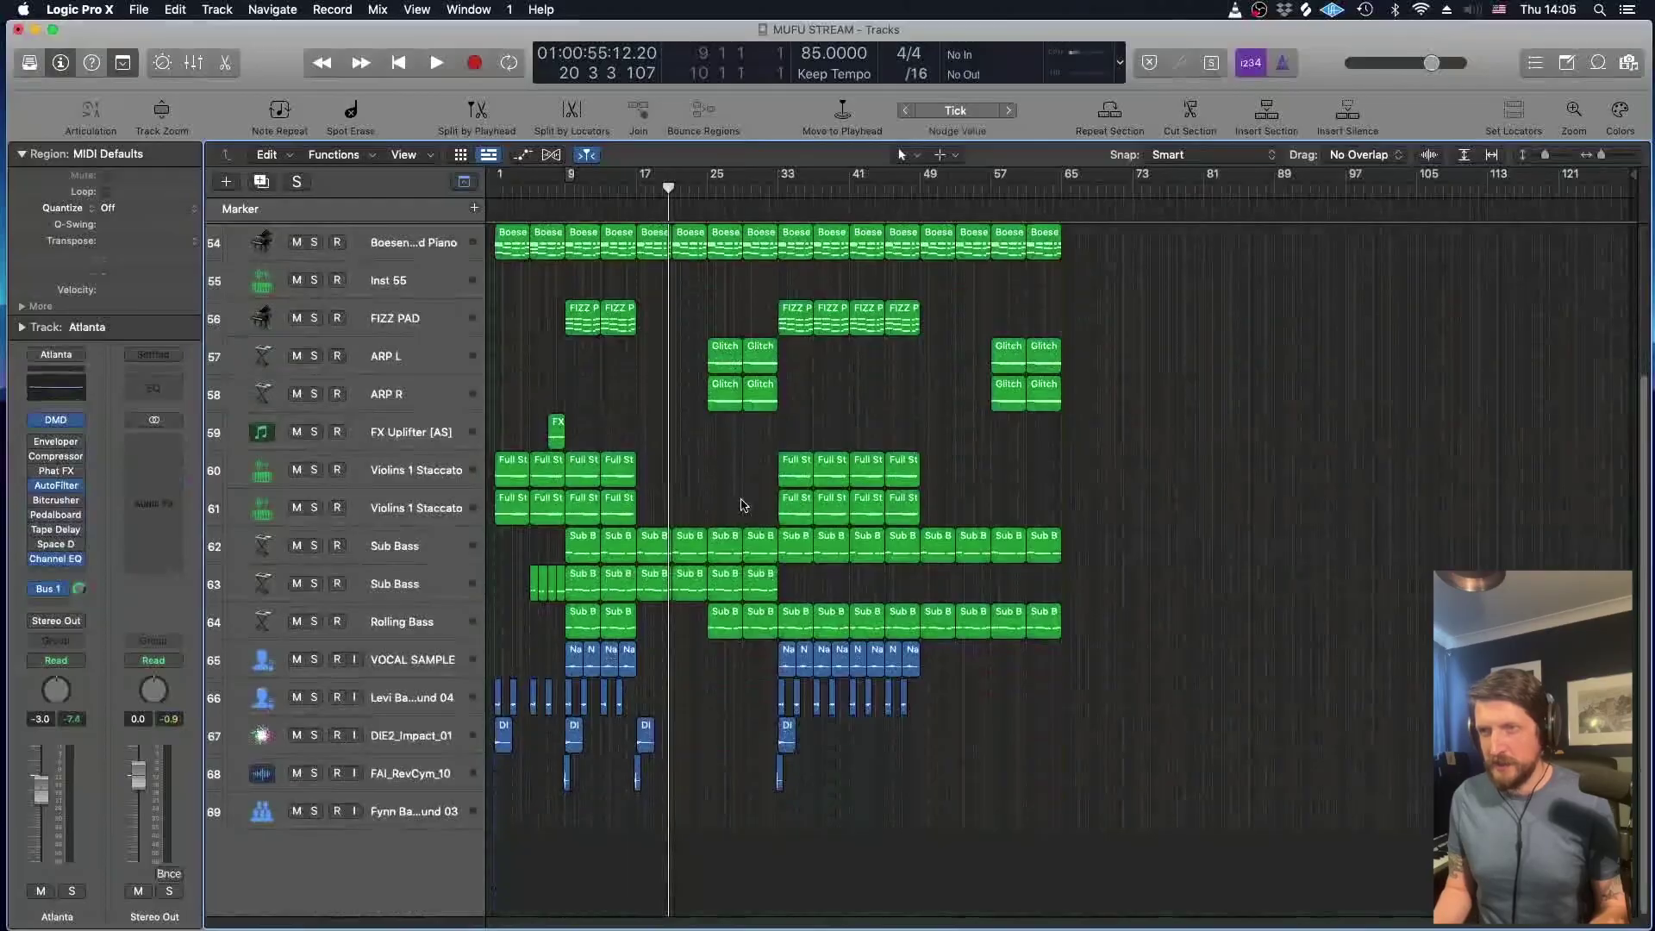